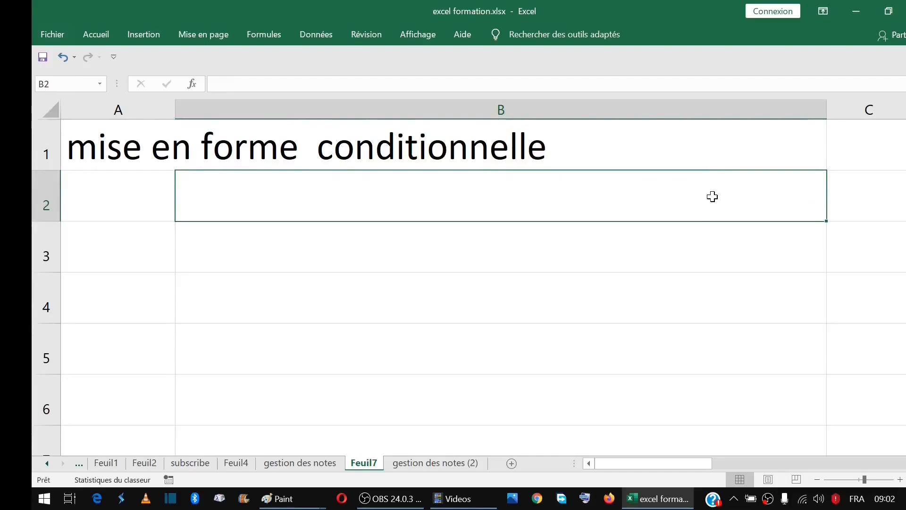
Enter the values 9, 14, 15 and 7 in cells F2 to I2 of sheet Feuil7
{"action": "left_click_drag", "start_coordinate": [214, 188], "coordinate": [422, 190]}
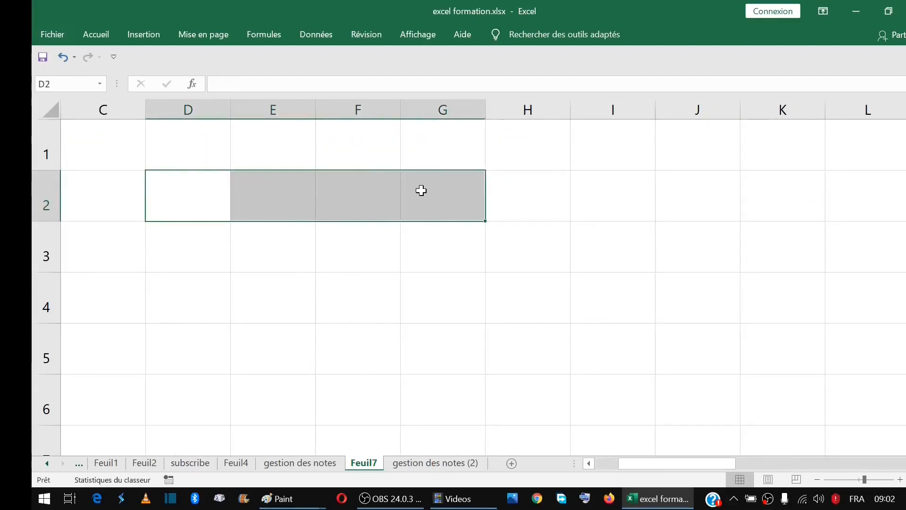
{"action": "left_click", "coordinate": [306, 189]}
{"action": "left_click", "coordinate": [391, 189]}
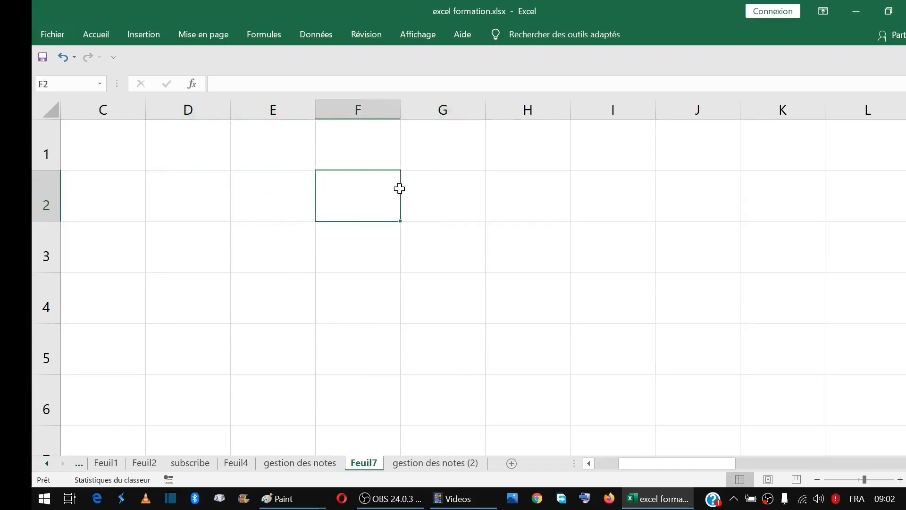
{"action": "left_click", "coordinate": [390, 203]}
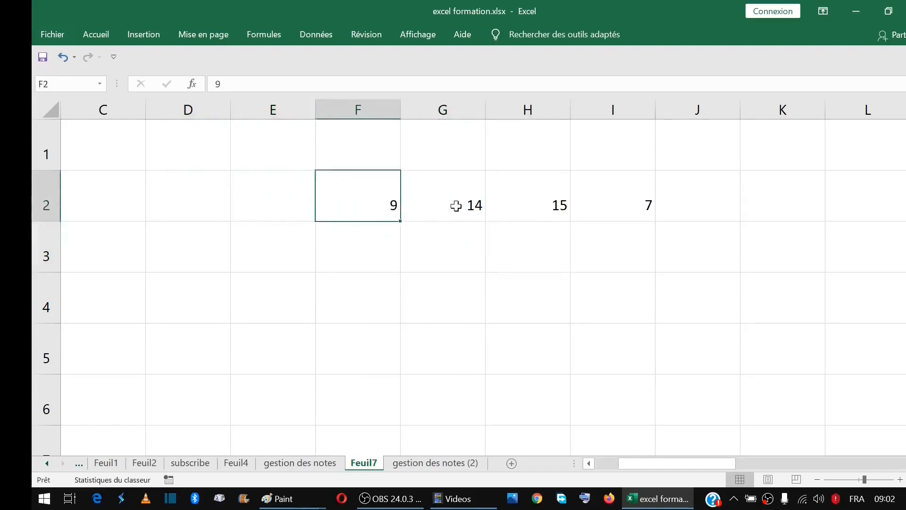
{"action": "left_click", "coordinate": [645, 206]}
{"action": "left_click", "coordinate": [397, 199]}
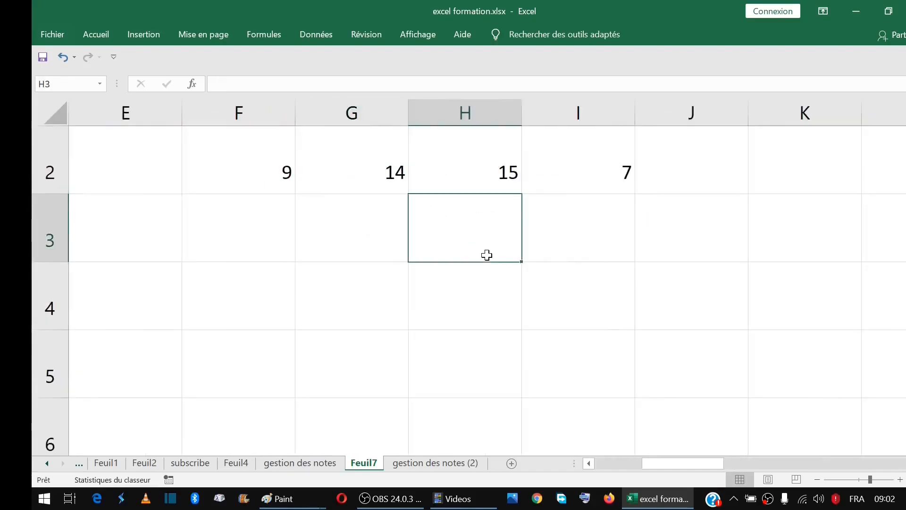
{"action": "left_click", "coordinate": [505, 175]}
{"action": "left_click", "coordinate": [628, 173]}
{"action": "left_click", "coordinate": [581, 216]}
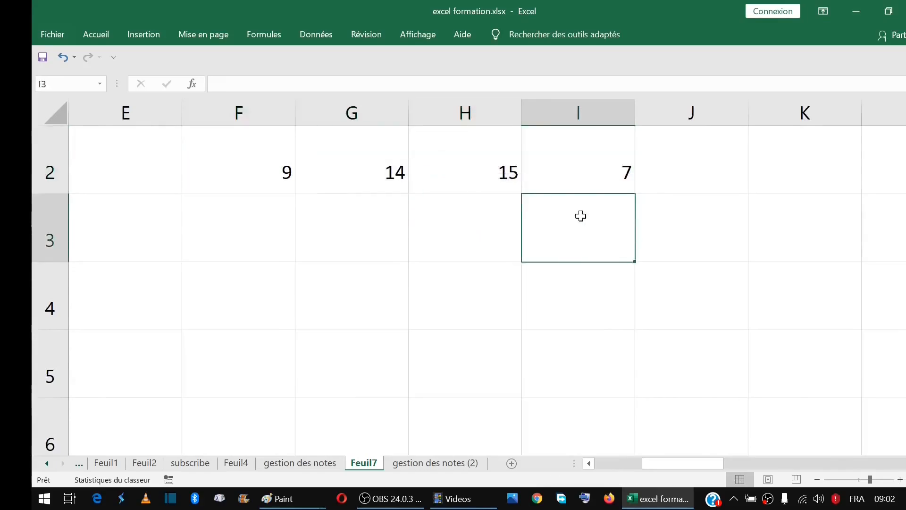
{"action": "key", "text": "Up"}
{"action": "key", "text": "Up"}
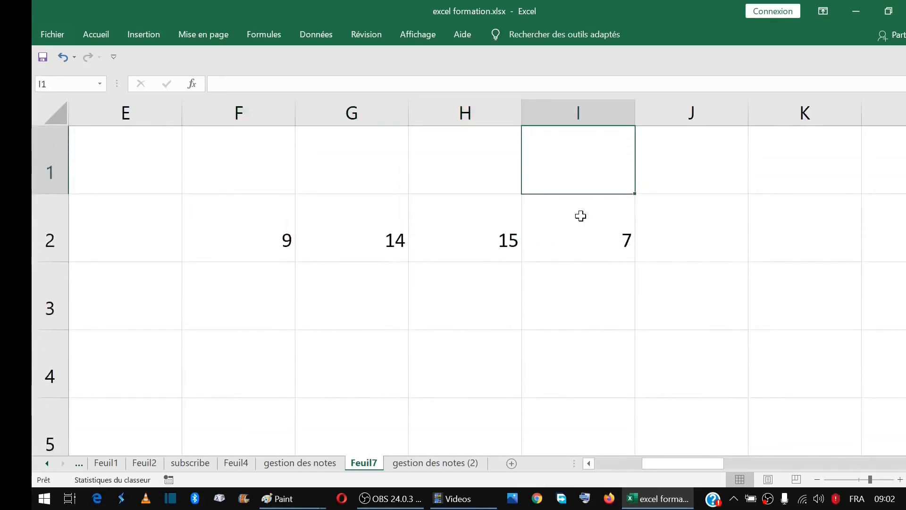
Start a new conditional formatting rule for F2:I2 that uses a formula to determine which cells are formatted
{"action": "left_click_drag", "start_coordinate": [286, 234], "coordinate": [536, 236]}
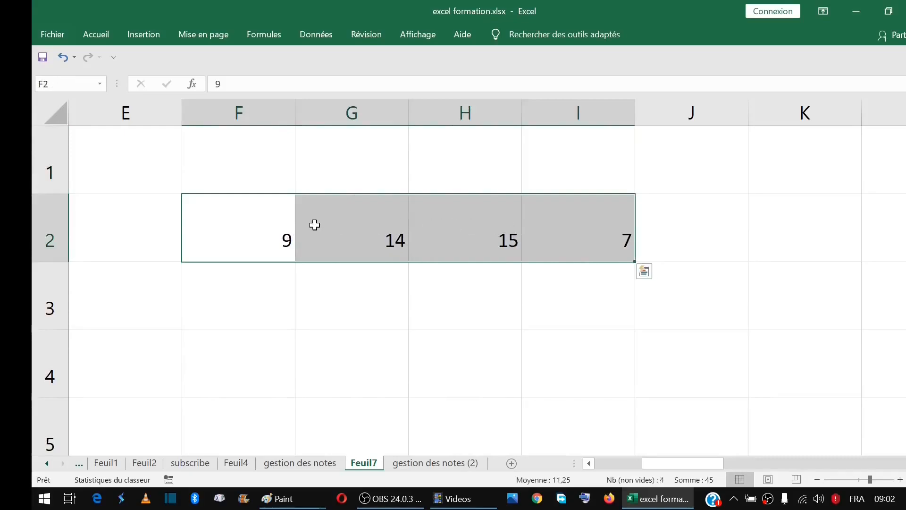
{"action": "left_click", "coordinate": [104, 35]}
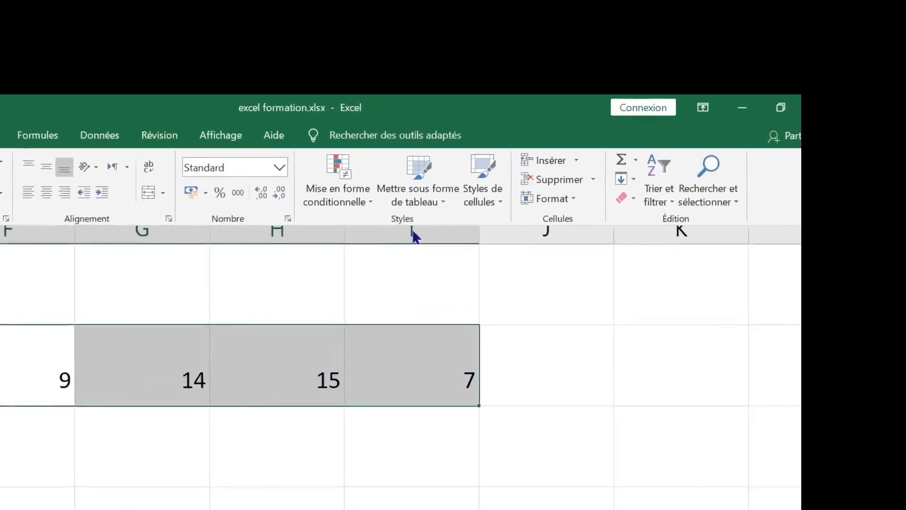
{"action": "left_click", "coordinate": [300, 169]}
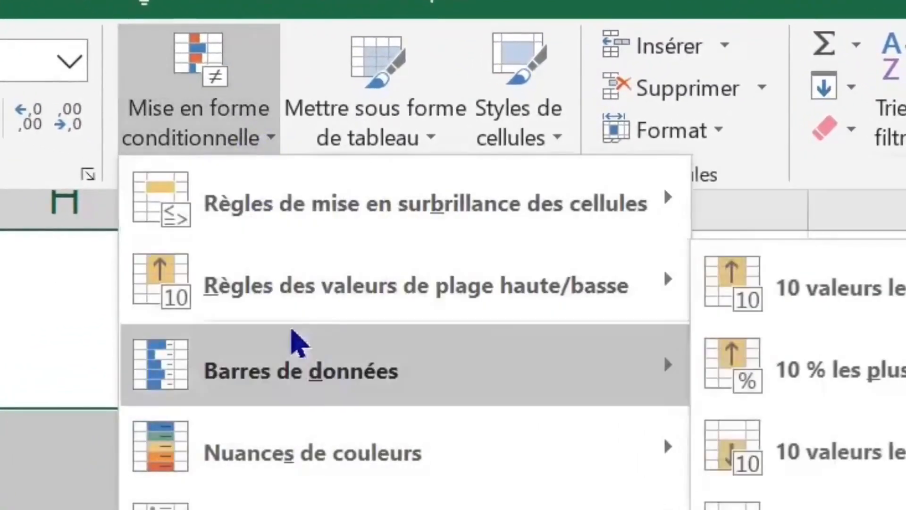
{"action": "mouse_move", "coordinate": [279, 267]}
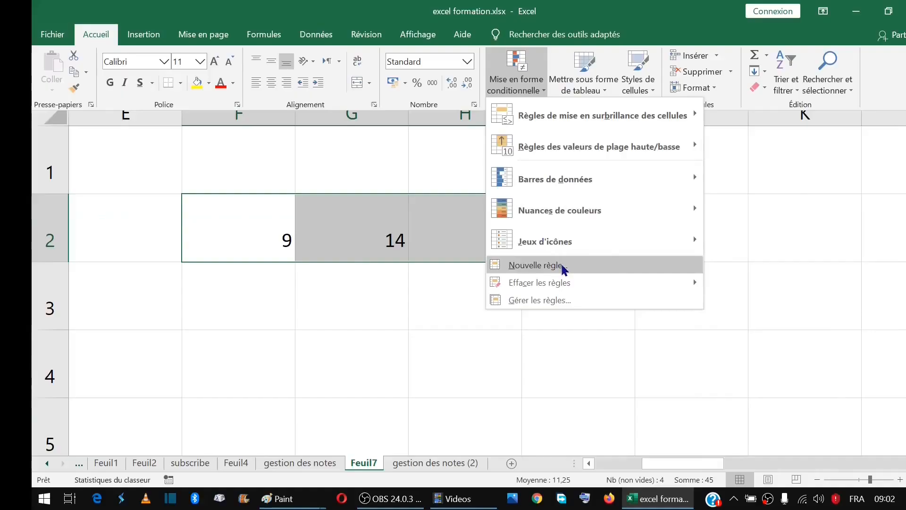
{"action": "left_click", "coordinate": [530, 430]}
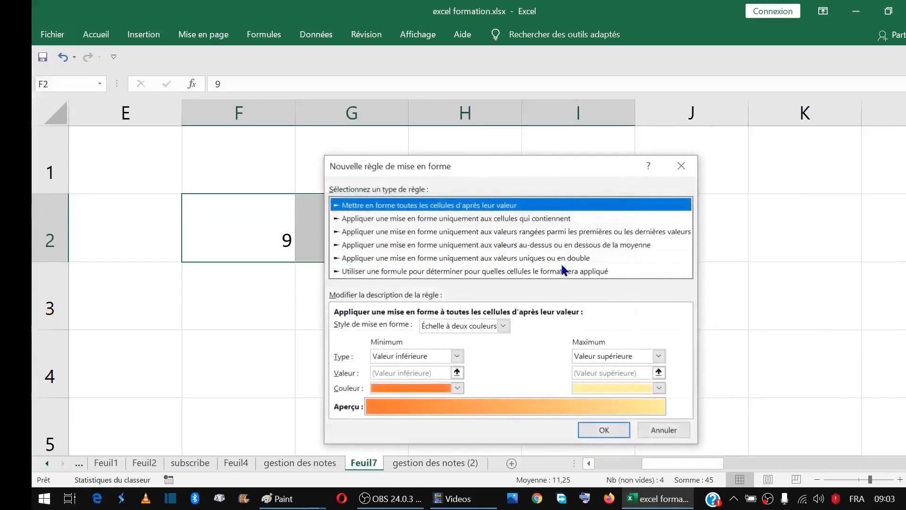
{"action": "left_click_drag", "start_coordinate": [508, 170], "coordinate": [554, 88]}
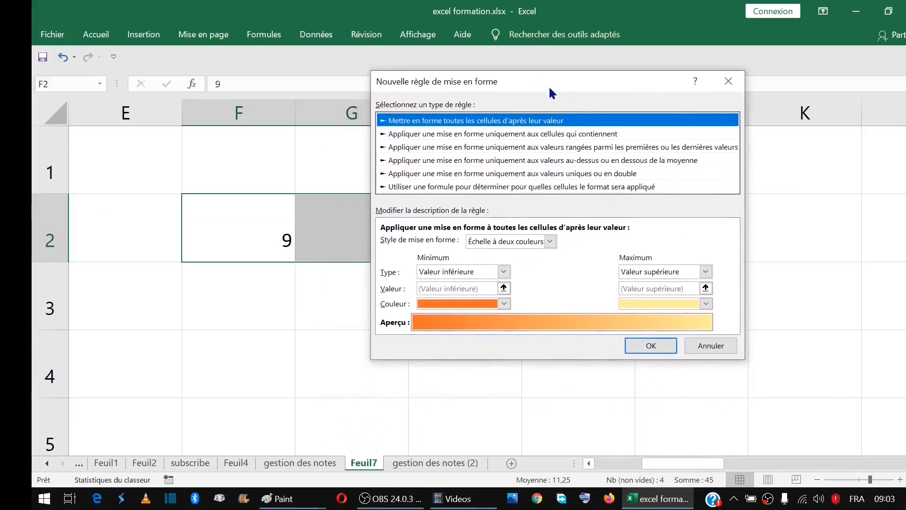
{"action": "left_click", "coordinate": [458, 188]}
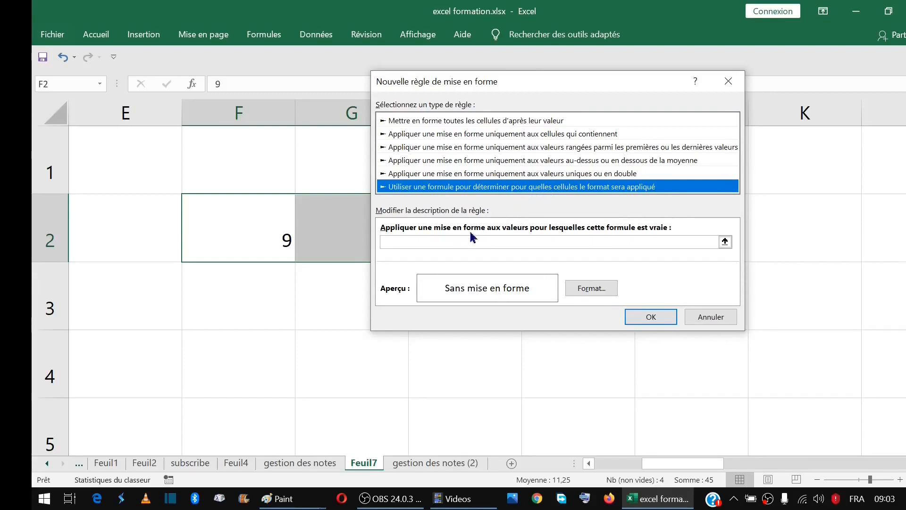
Enter =$F$2<10 as the formula of the new formatting rule
{"action": "left_click", "coordinate": [415, 243]}
{"action": "left_click_drag", "start_coordinate": [549, 85], "coordinate": [598, 57]}
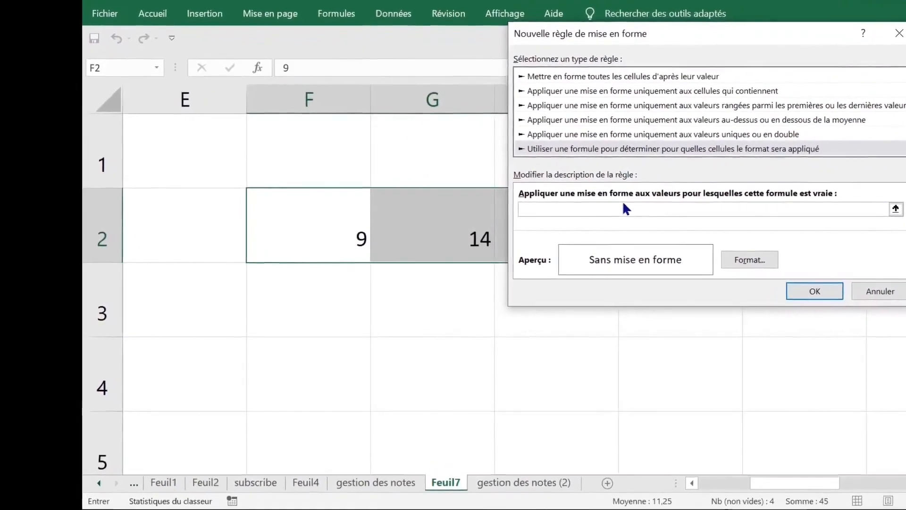
{"action": "type", "text": "="}
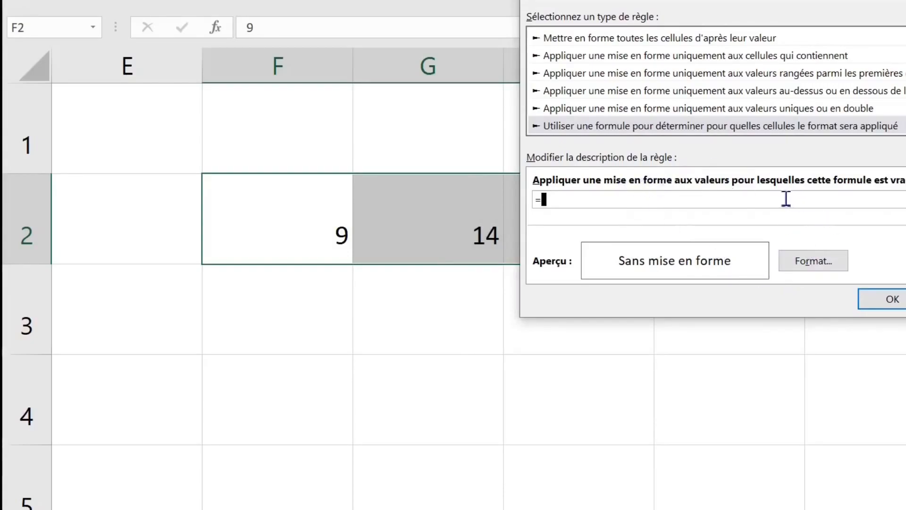
{"action": "left_click", "coordinate": [311, 216]}
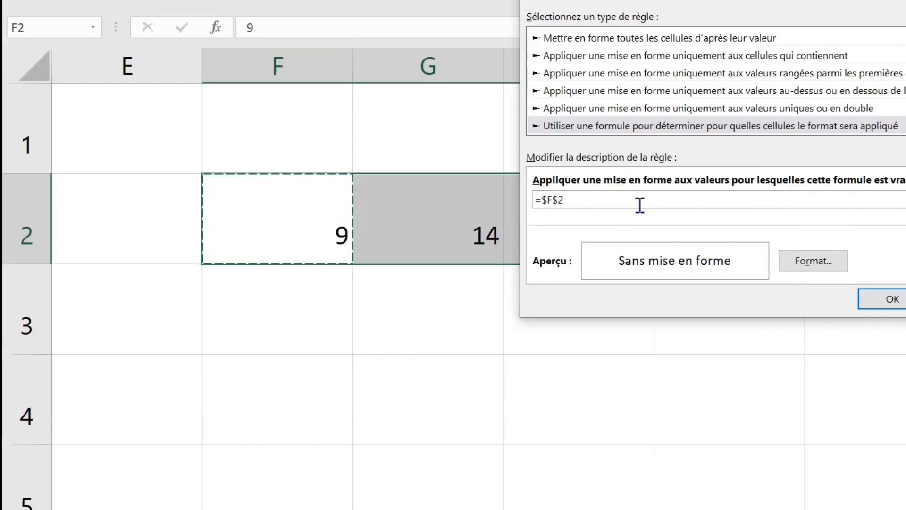
{"action": "type", "text": "<10"}
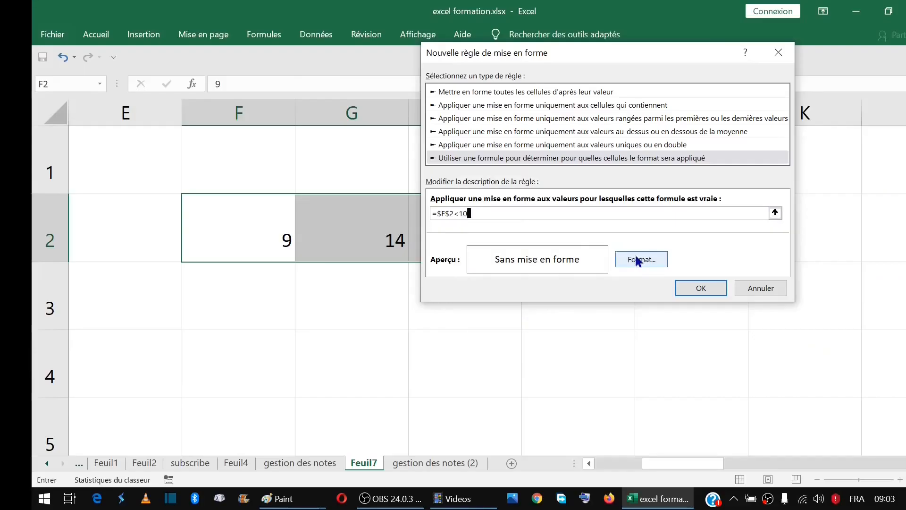
Set the rule's font format to bold (Gras) with white text
{"action": "left_click", "coordinate": [637, 260]}
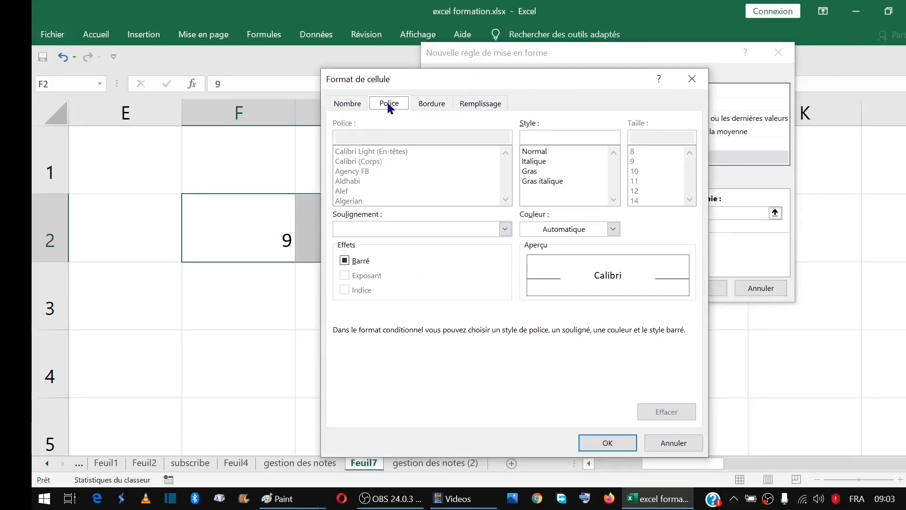
{"action": "left_click", "coordinate": [530, 174]}
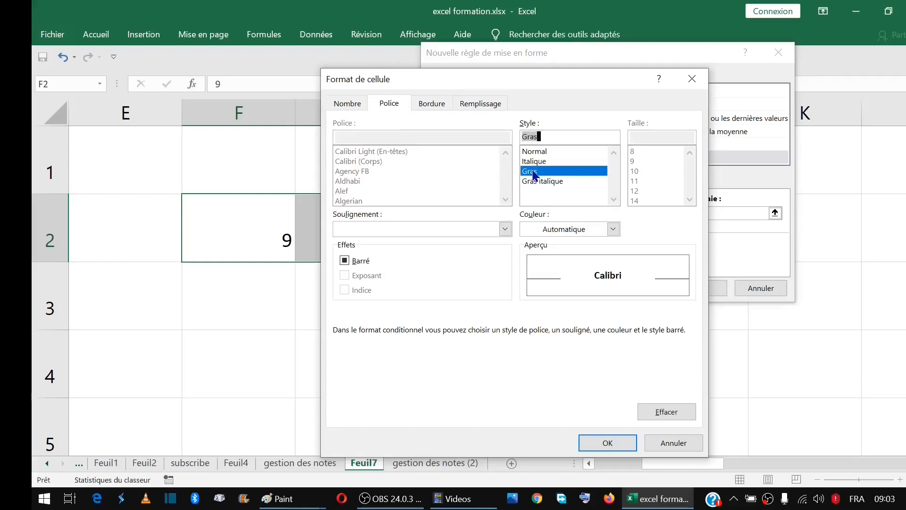
{"action": "left_click", "coordinate": [612, 229]}
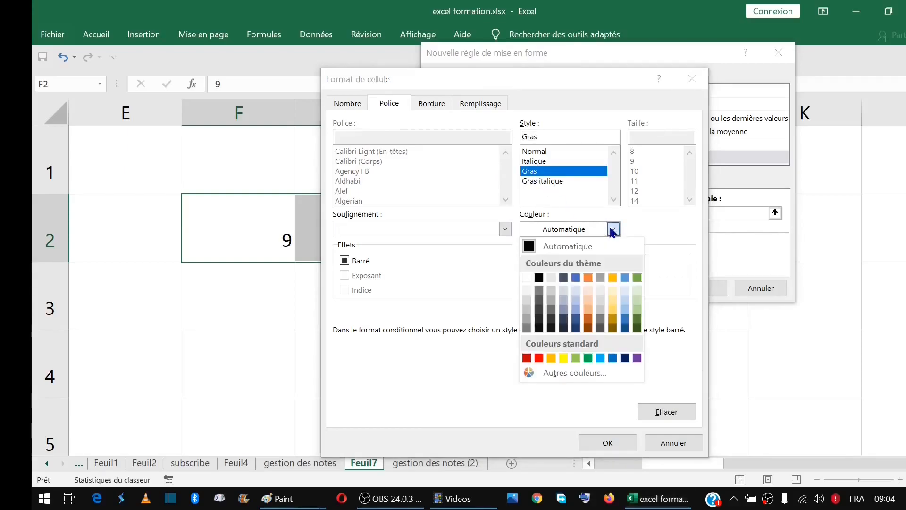
{"action": "left_click", "coordinate": [527, 278]}
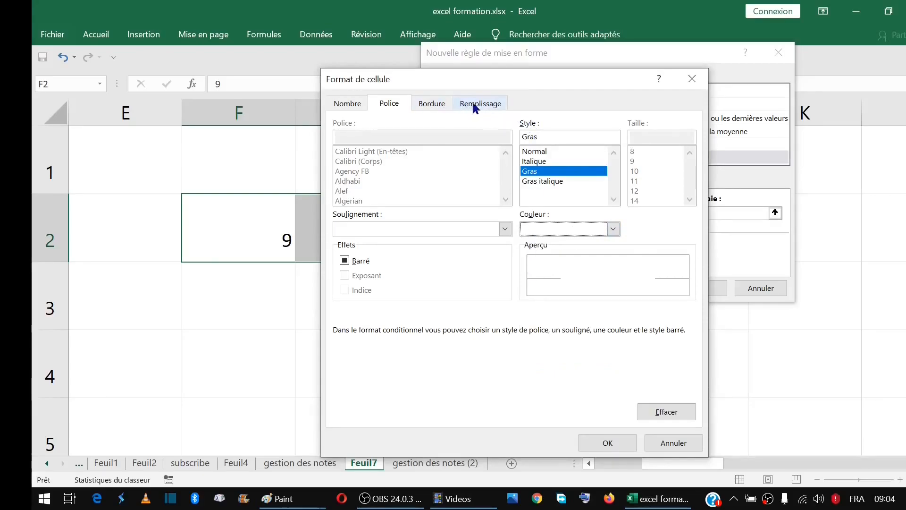
Give the rule's format a red background fill and apply the finished rule to F2:I2
{"action": "left_click", "coordinate": [427, 106]}
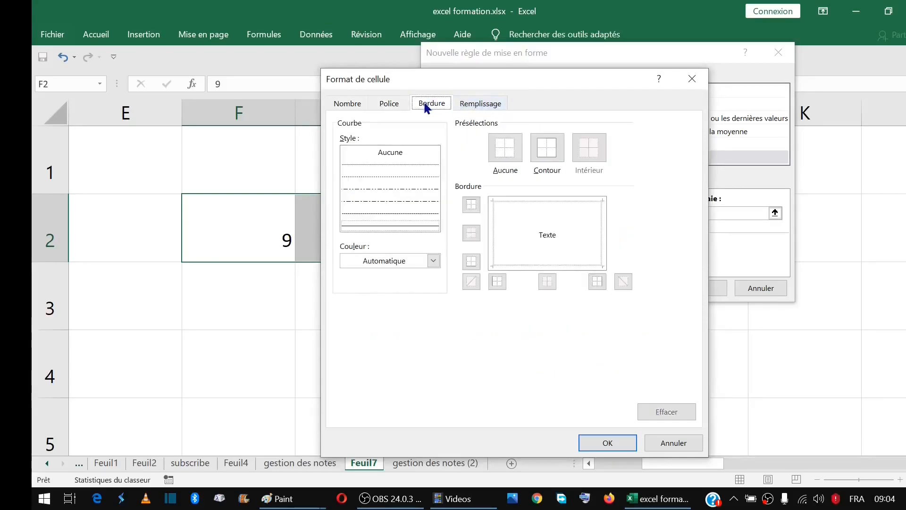
{"action": "left_click", "coordinate": [484, 106]}
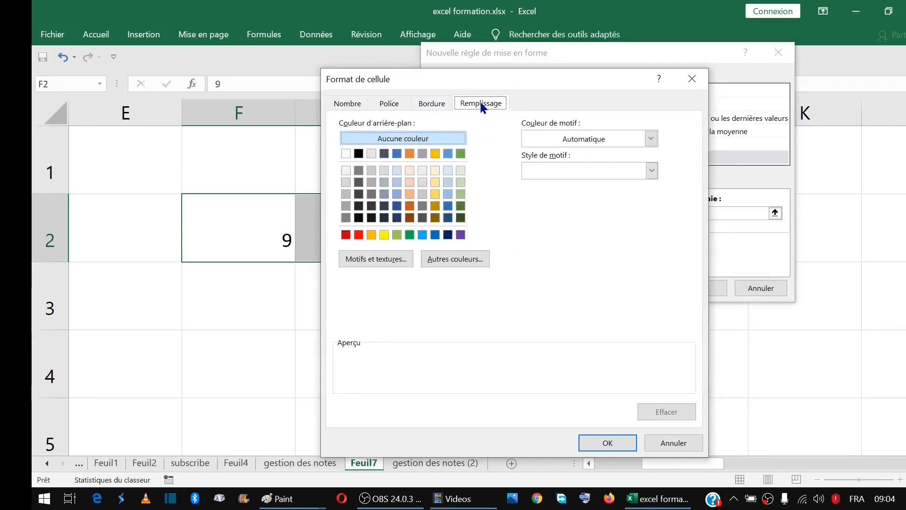
{"action": "left_click", "coordinate": [359, 235]}
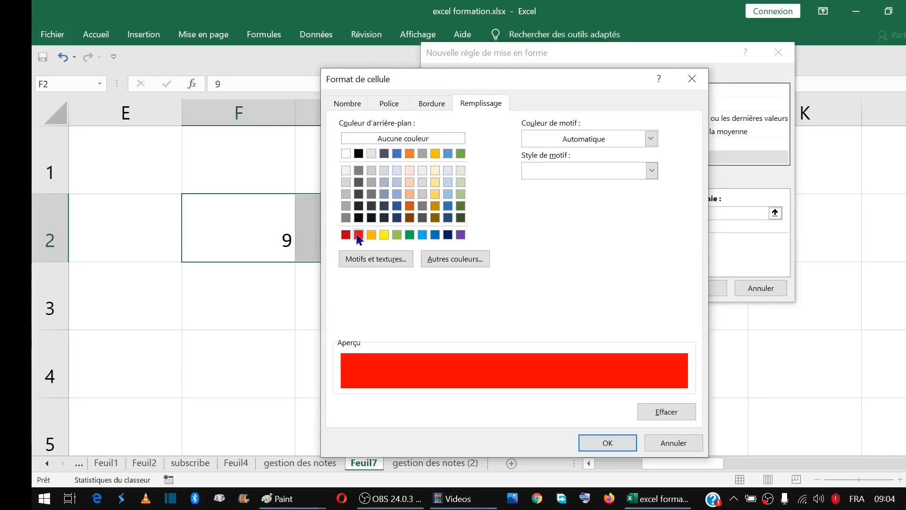
{"action": "left_click", "coordinate": [608, 443]}
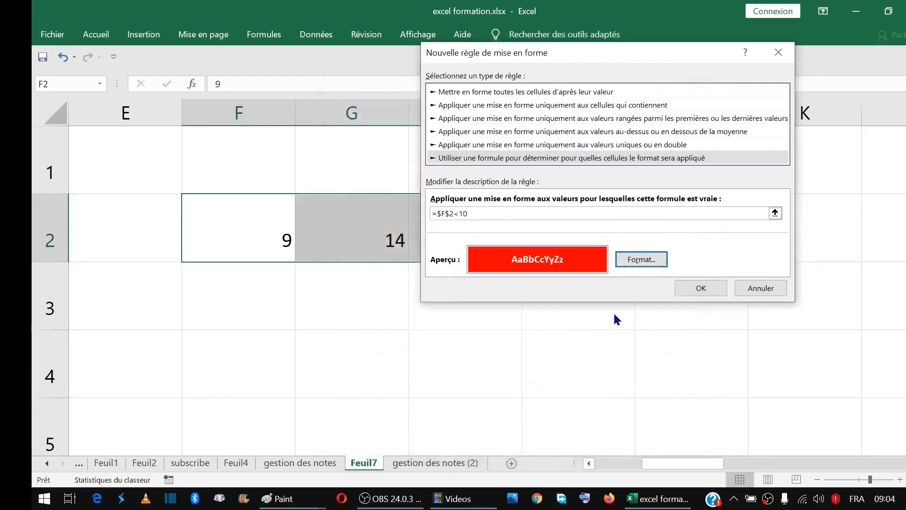
{"action": "left_click", "coordinate": [698, 288]}
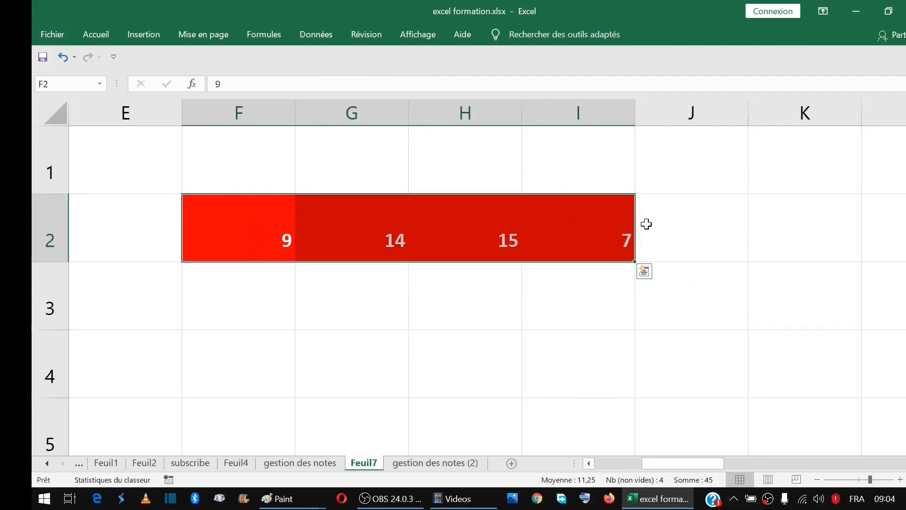
Open the existing formula rule of F2:I2 for editing from the conditional formatting rules manager
{"action": "left_click", "coordinate": [383, 235]}
{"action": "left_click", "coordinate": [472, 232]}
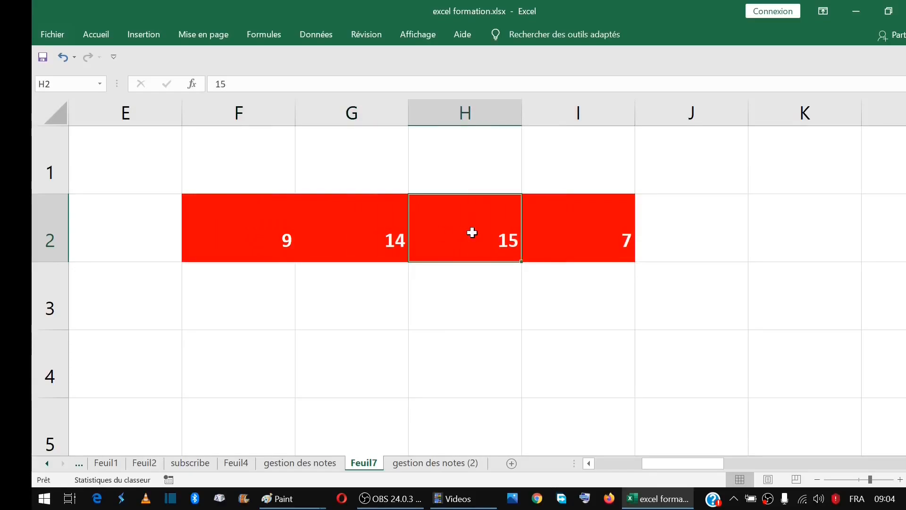
{"action": "left_click_drag", "start_coordinate": [265, 234], "coordinate": [546, 236]}
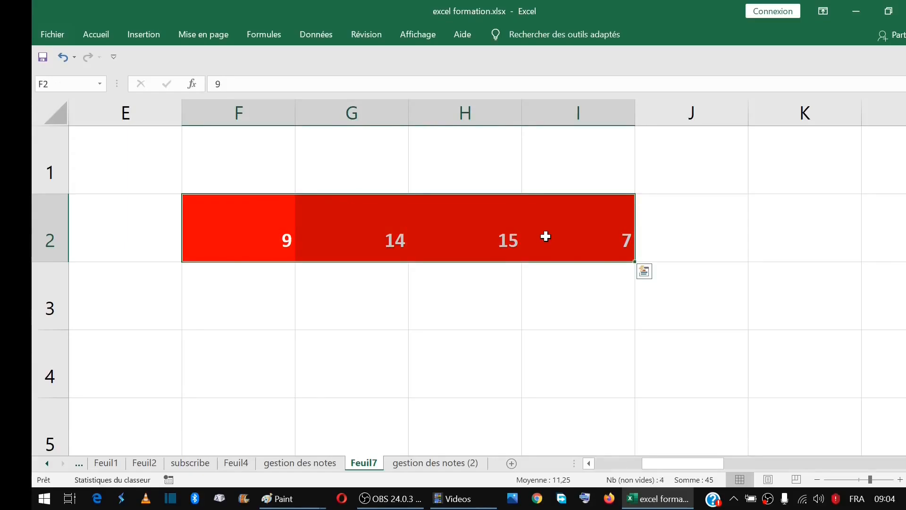
{"action": "left_click", "coordinate": [97, 37]}
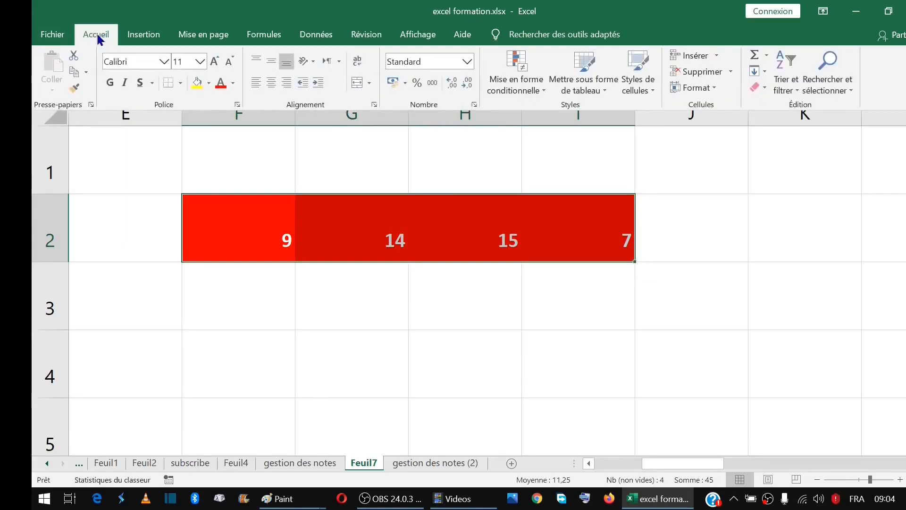
{"action": "left_click", "coordinate": [289, 267]}
{"action": "left_click_drag", "start_coordinate": [237, 227], "coordinate": [560, 230]}
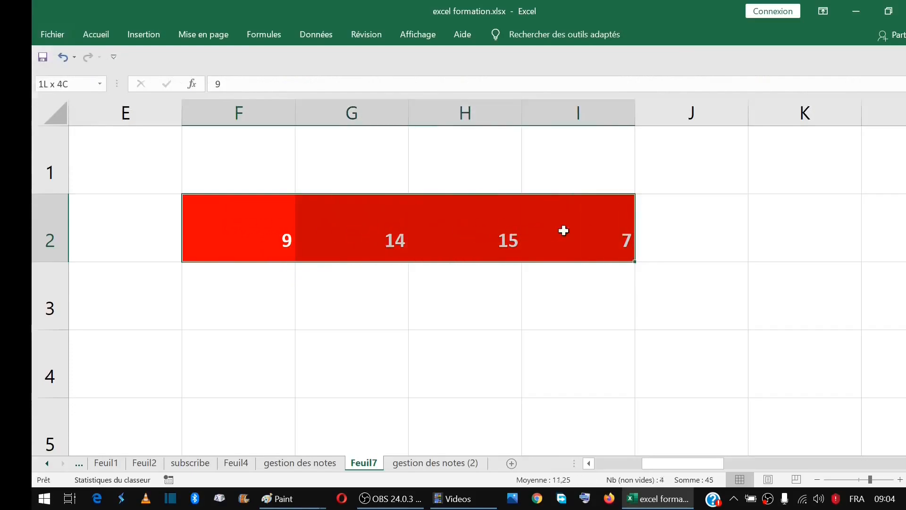
{"action": "left_click", "coordinate": [89, 36]}
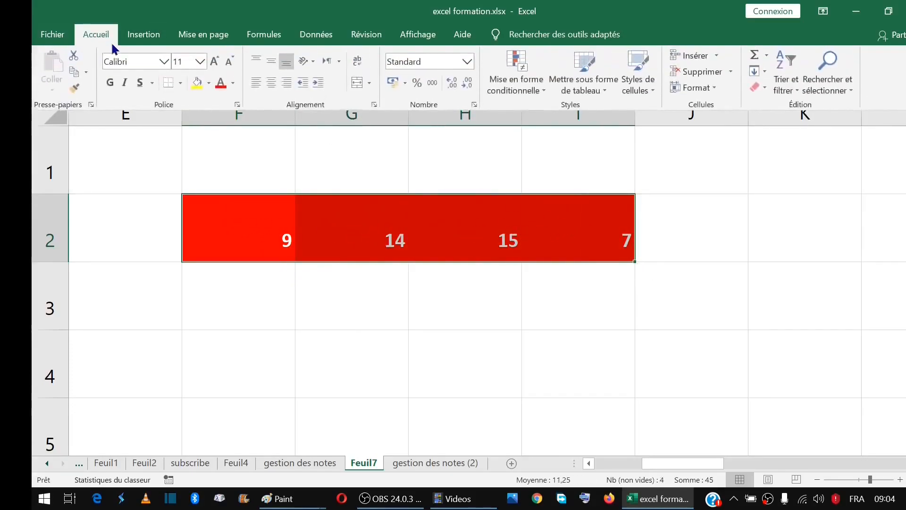
{"action": "left_click", "coordinate": [530, 90]}
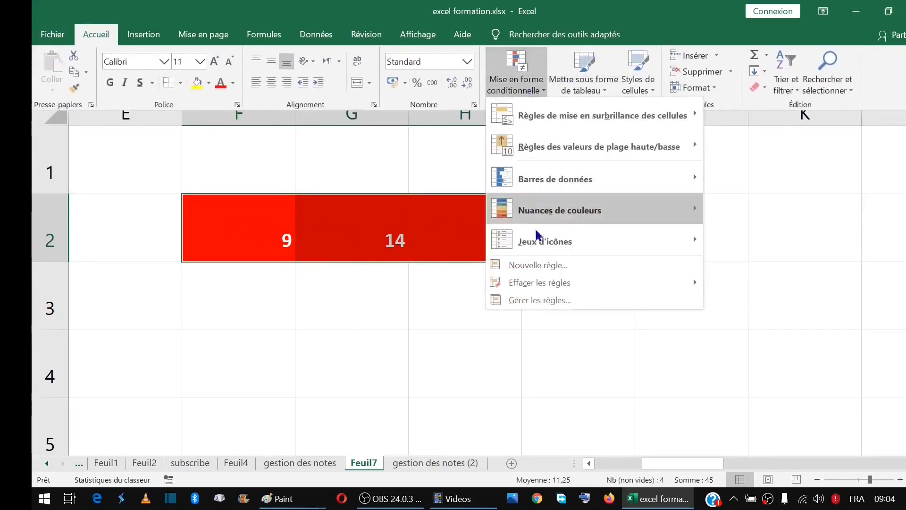
{"action": "left_click", "coordinate": [538, 300]}
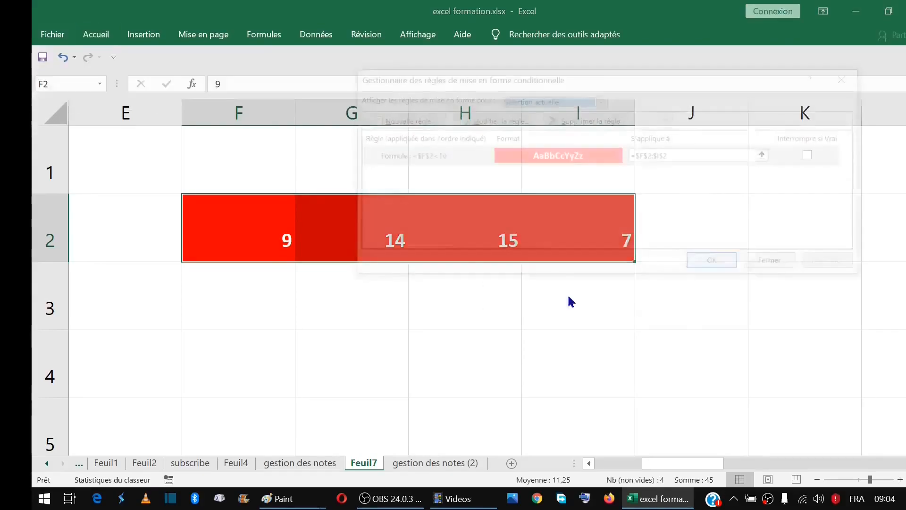
{"action": "left_click_drag", "start_coordinate": [589, 83], "coordinate": [563, 112]}
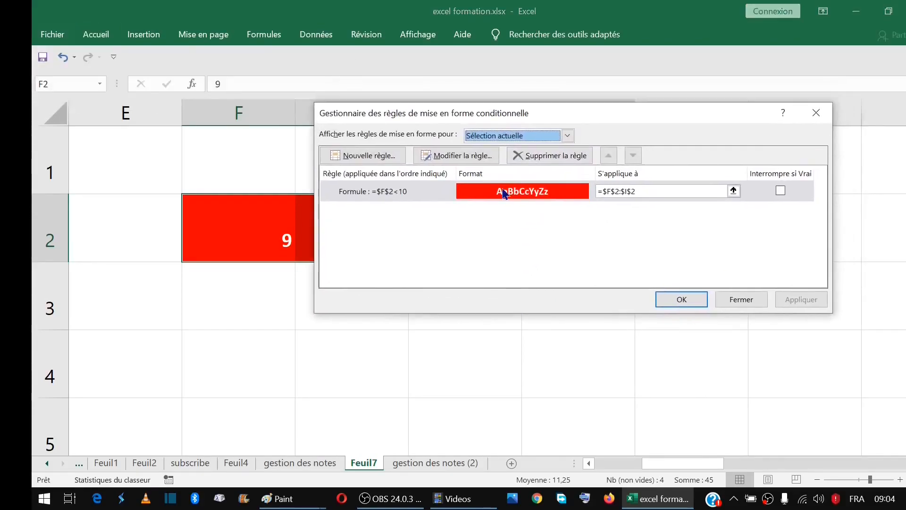
{"action": "left_click", "coordinate": [504, 194]}
{"action": "double_click", "coordinate": [513, 194]}
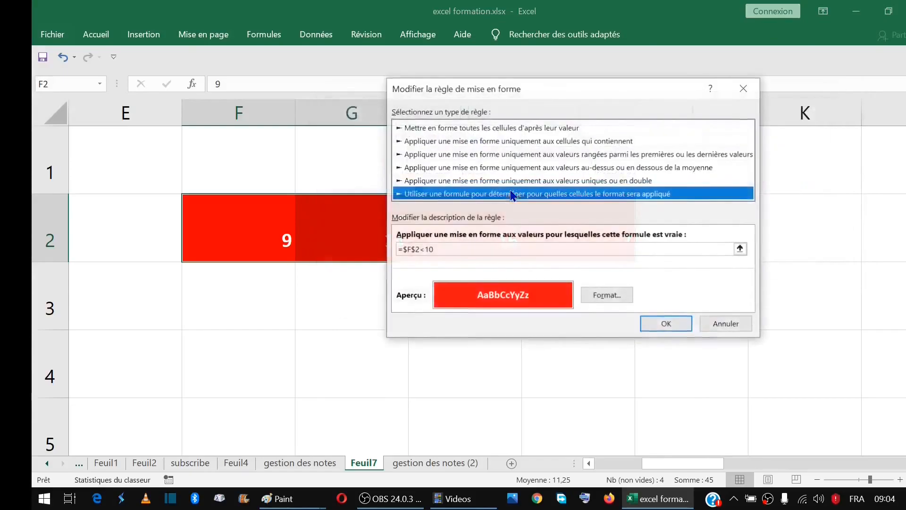
{"action": "left_click_drag", "start_coordinate": [582, 93], "coordinate": [607, 83]}
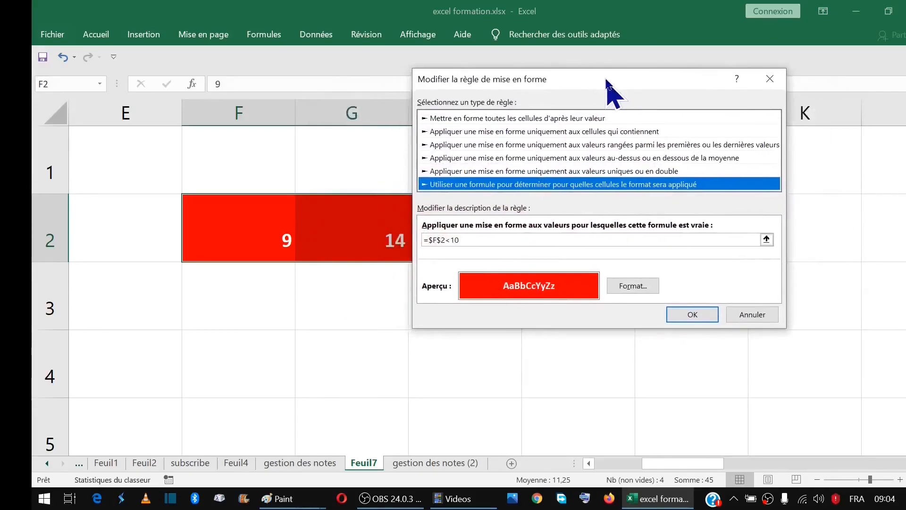
Remove both dollar signs from the rule's formula so that it reads =F2<10
{"action": "left_click", "coordinate": [465, 239]}
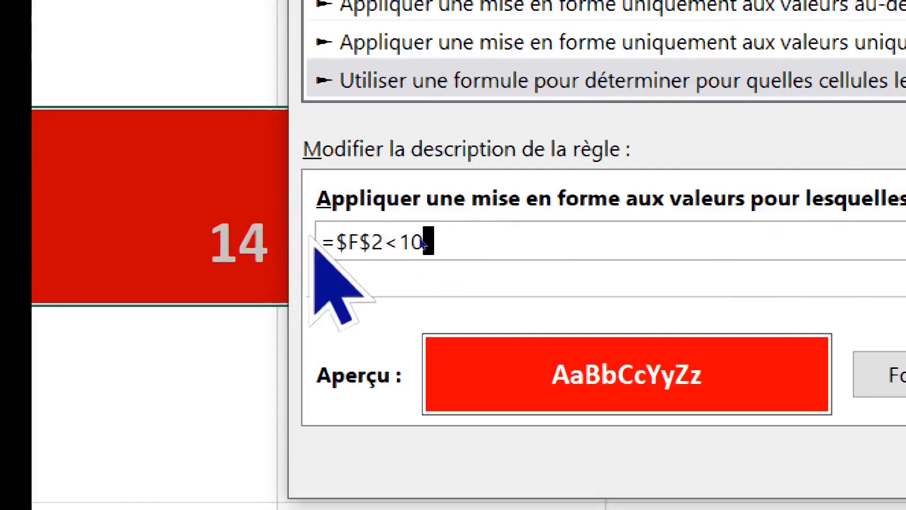
{"action": "left_click_drag", "start_coordinate": [385, 235], "coordinate": [338, 238]}
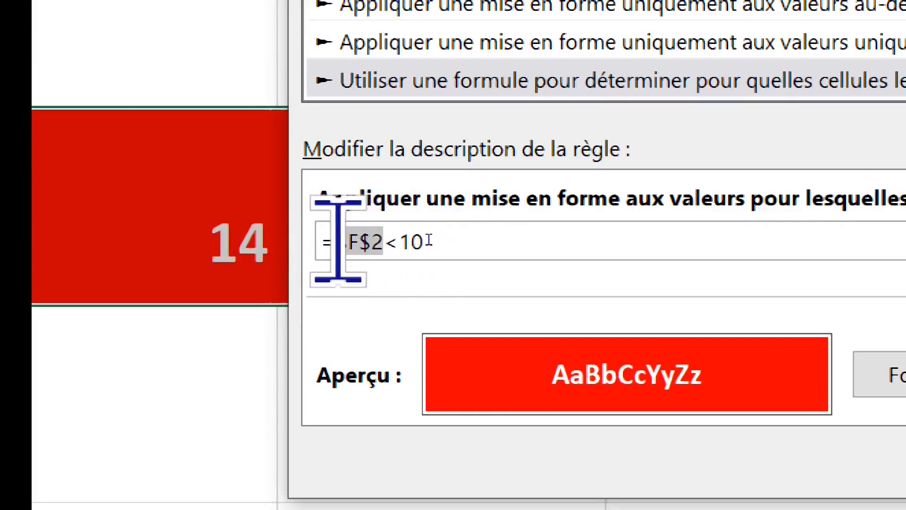
{"action": "left_click", "coordinate": [358, 233]}
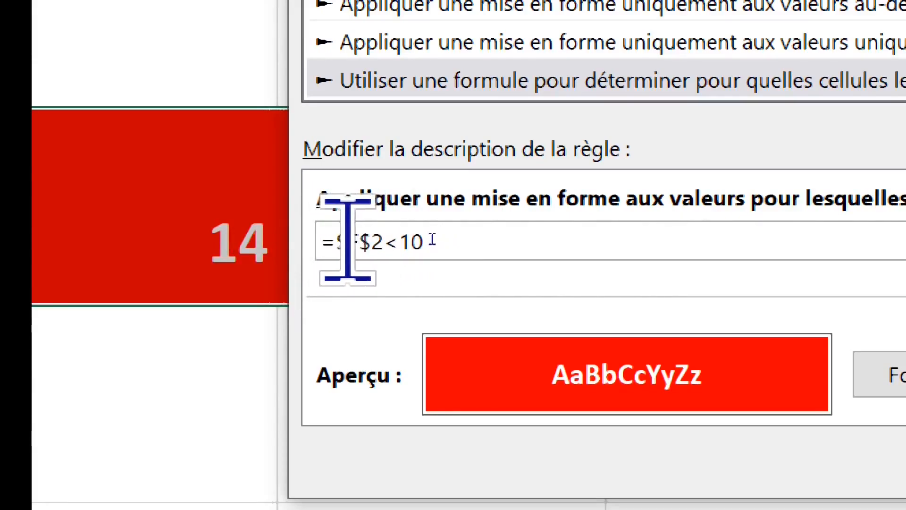
{"action": "left_click_drag", "start_coordinate": [350, 240], "coordinate": [397, 242]}
{"action": "left_click", "coordinate": [363, 240]}
{"action": "double_click", "coordinate": [362, 240]}
{"action": "left_click", "coordinate": [366, 240]}
{"action": "left_click", "coordinate": [281, 238]}
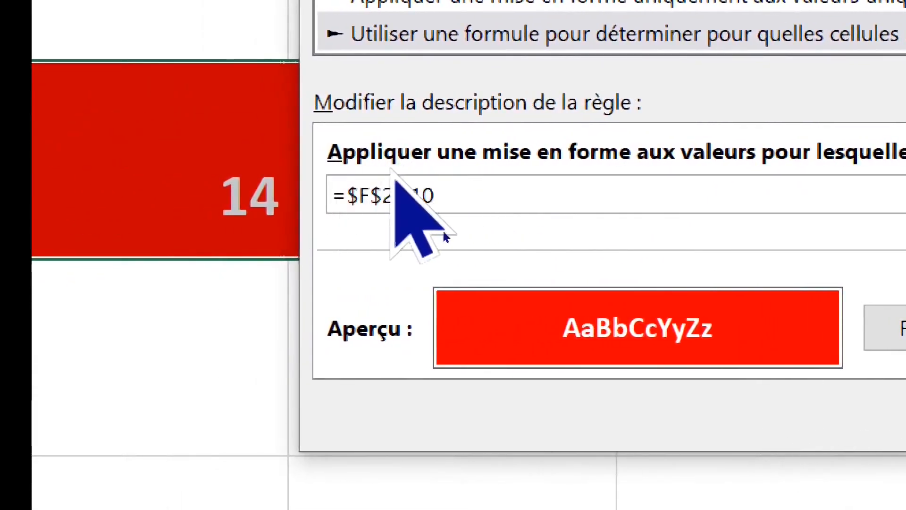
{"action": "left_click", "coordinate": [289, 189]}
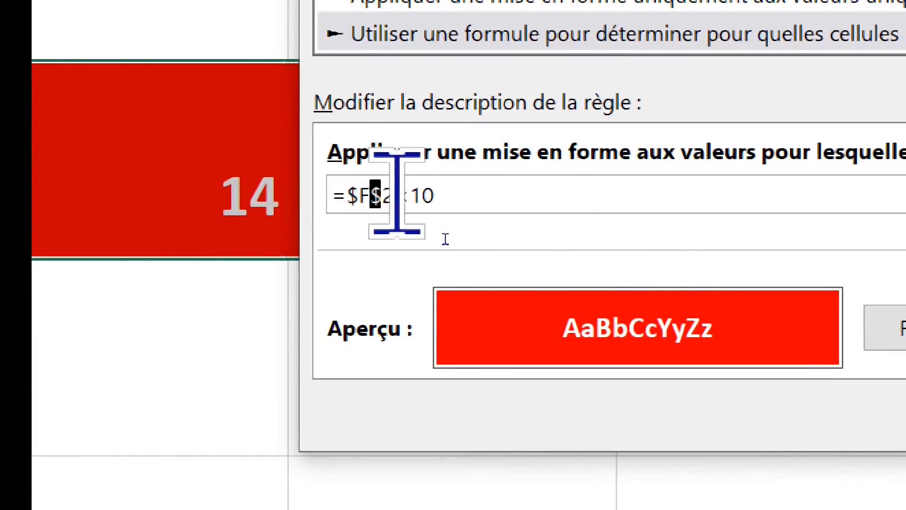
{"action": "key", "text": "Delete"}
{"action": "key", "text": "Left"}
{"action": "key", "text": "Left"}
{"action": "key", "text": "Delete"}
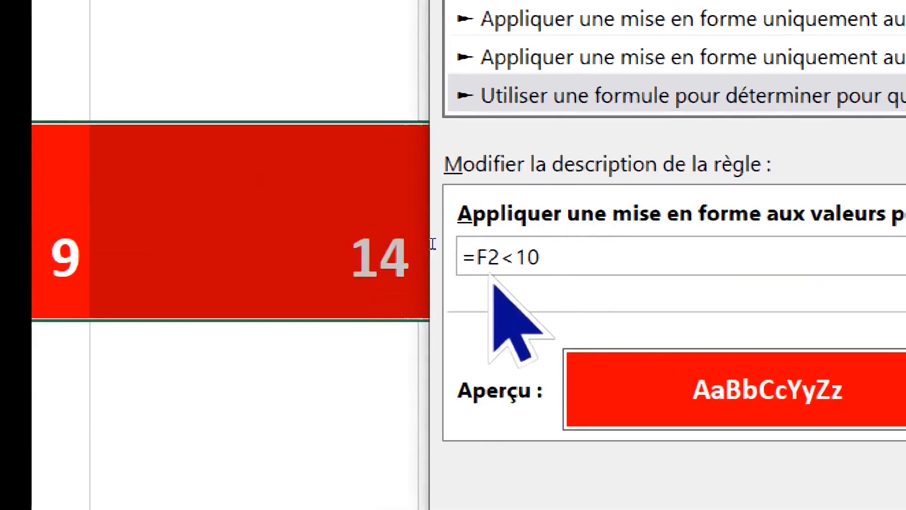
Cycle the cell reference in the rule's formula through its mixed and absolute forms, including F$2 and $F$2, and back to relative F2
{"action": "left_click", "coordinate": [490, 254]}
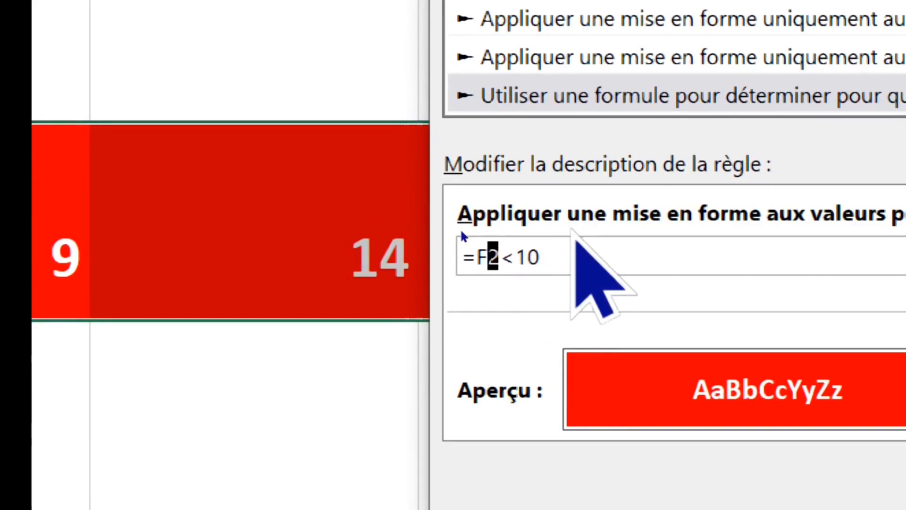
{"action": "key", "text": "F4"}
{"action": "key", "text": "F4"}
{"action": "key", "text": "F4"}
{"action": "key", "text": "F4"}
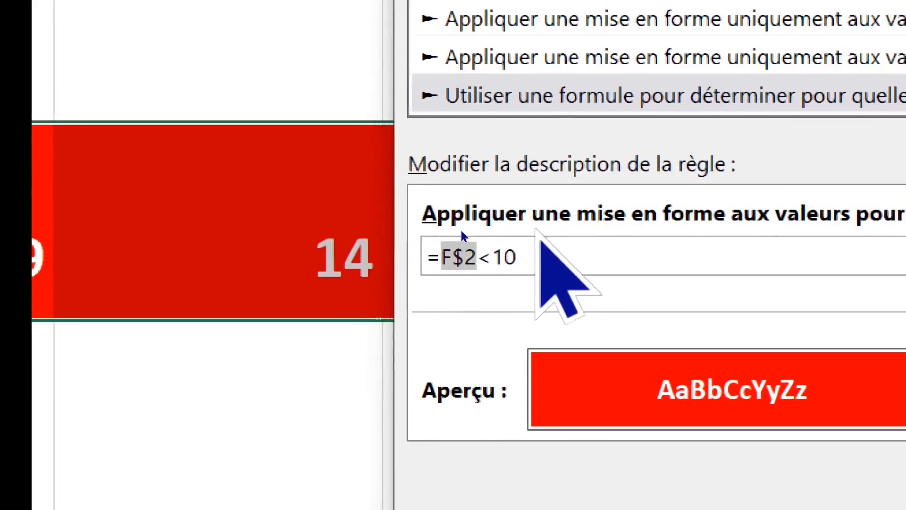
{"action": "key", "text": "F4"}
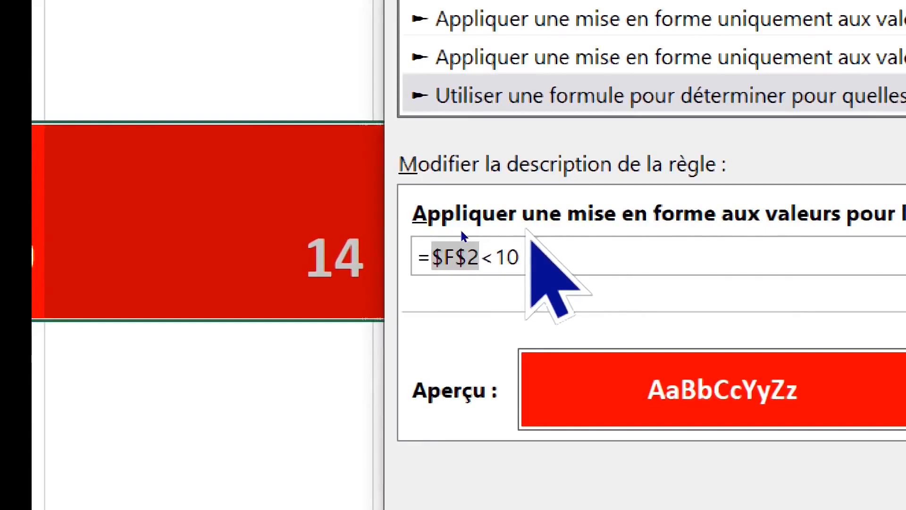
{"action": "key", "text": "F4"}
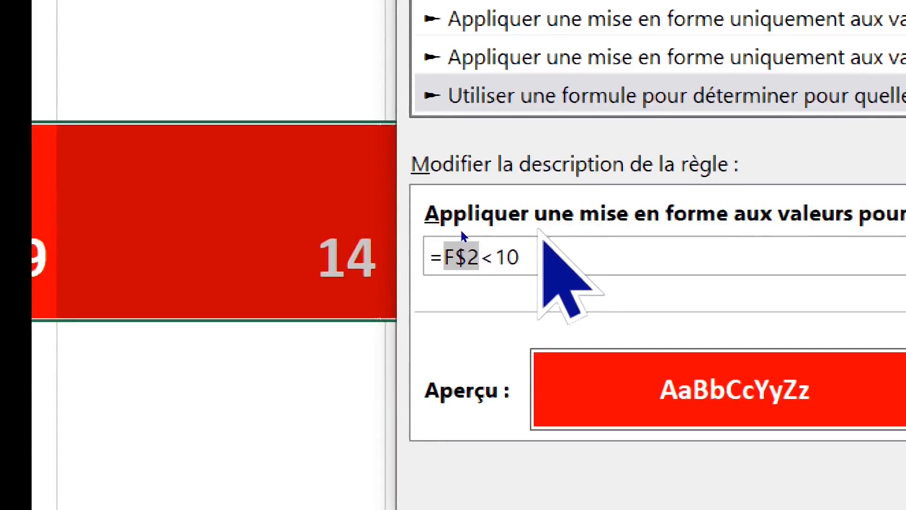
{"action": "key", "text": "F4"}
{"action": "key", "text": "F4"}
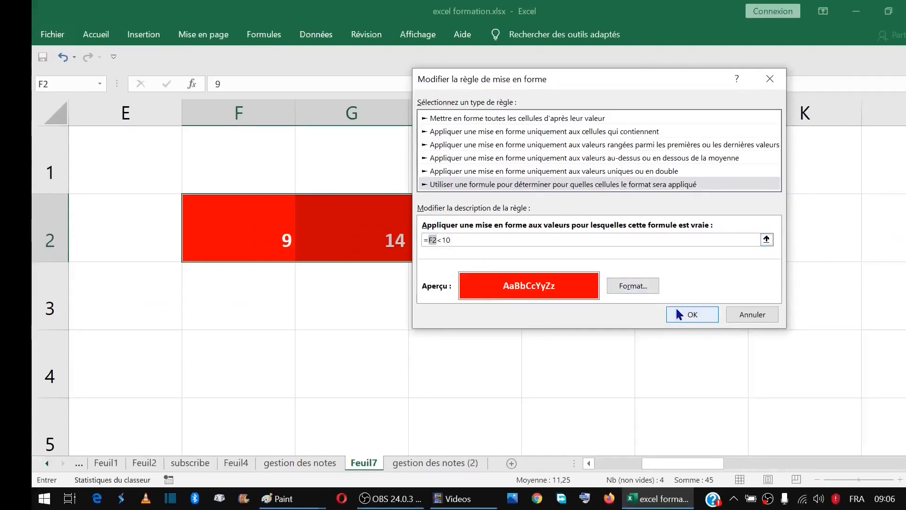
Save the edited rule, apply it to F2:I2 and check the formatting of the cells
{"action": "left_click", "coordinate": [690, 315]}
{"action": "left_click", "coordinate": [796, 302]}
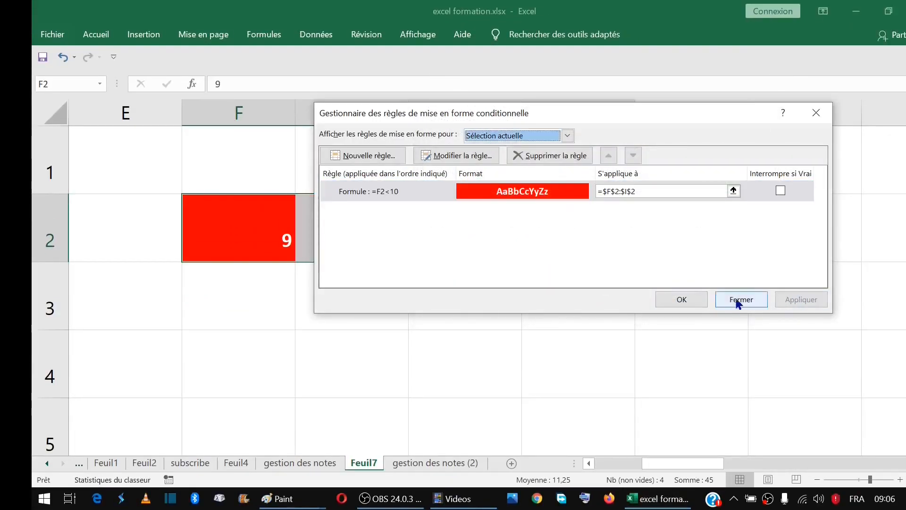
{"action": "left_click", "coordinate": [685, 300]}
{"action": "left_click", "coordinate": [465, 310]}
{"action": "left_click", "coordinate": [259, 233]}
{"action": "left_click", "coordinate": [356, 236]}
{"action": "left_click", "coordinate": [259, 232]}
{"action": "left_click", "coordinate": [564, 229]}
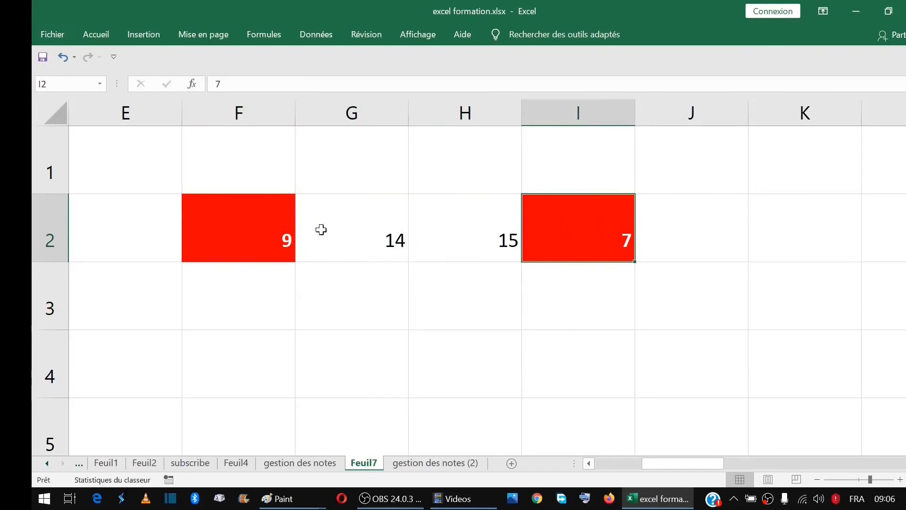
Test the rule by entering 9 in H2 and 17 in I2
{"action": "left_click", "coordinate": [491, 233]}
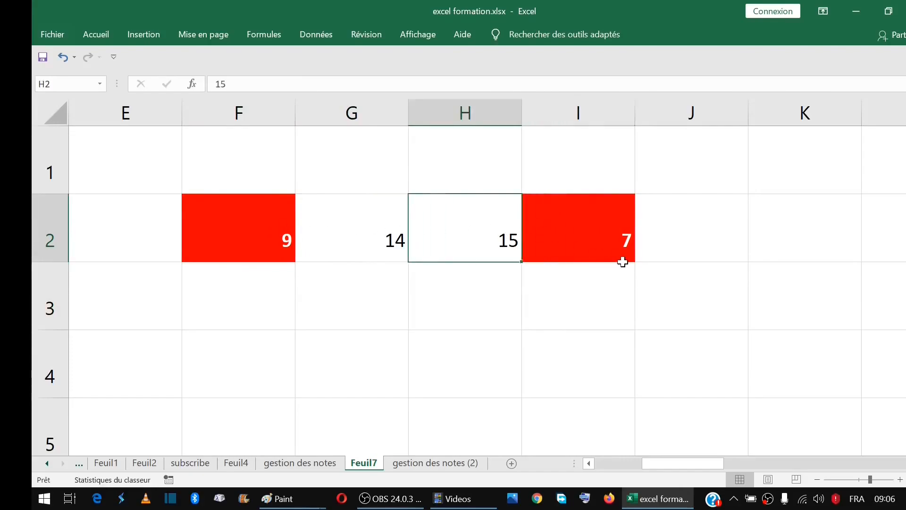
{"action": "type", "text": "9"}
{"action": "key", "text": "Return"}
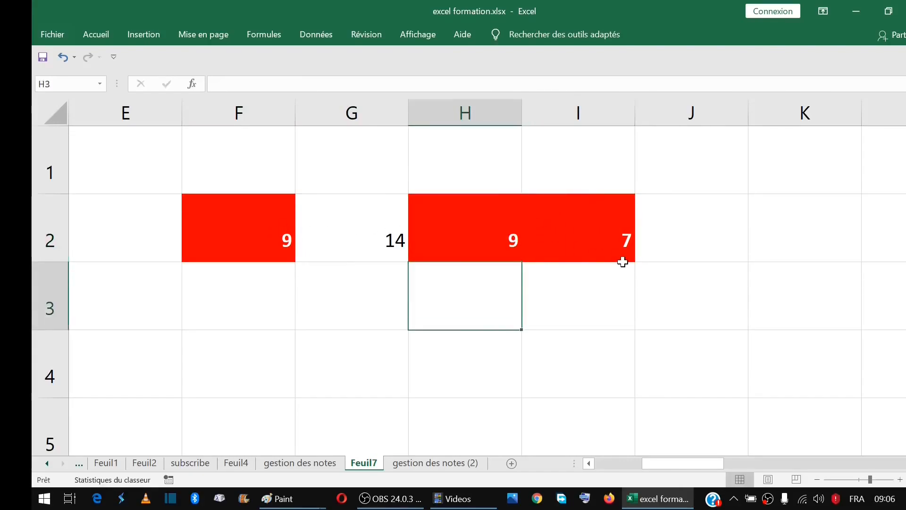
{"action": "left_click", "coordinate": [580, 245]}
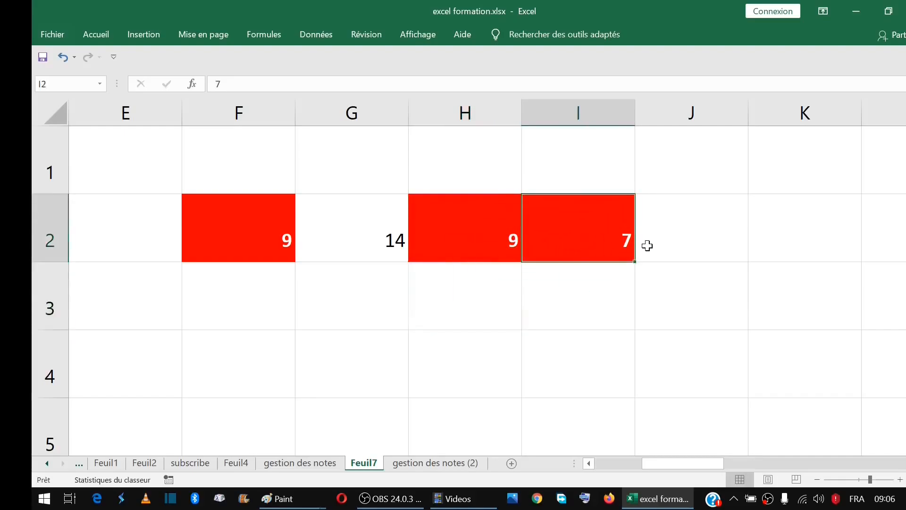
{"action": "type", "text": "17"}
{"action": "key", "text": "Return"}
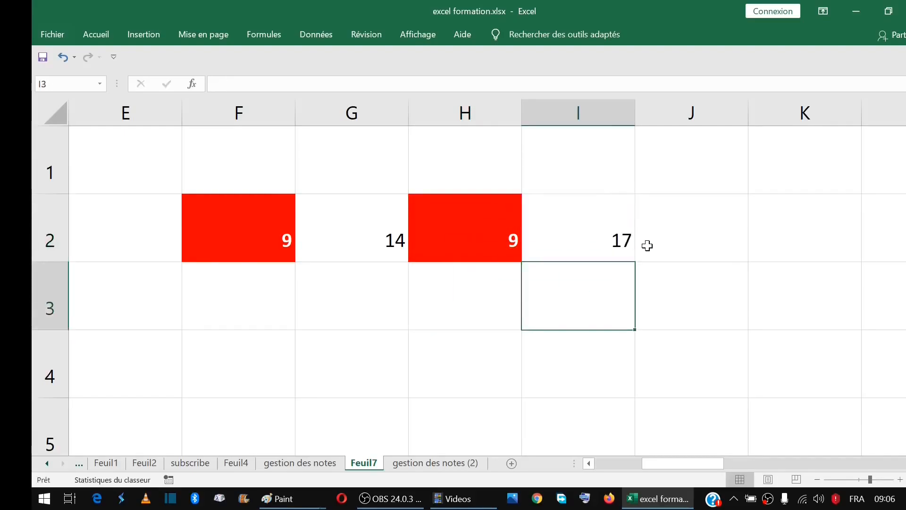
Fill the range F2:I2 with the standard light green colour
{"action": "left_click_drag", "start_coordinate": [272, 236], "coordinate": [567, 232]}
{"action": "left_click", "coordinate": [447, 293]}
{"action": "left_click", "coordinate": [356, 223]}
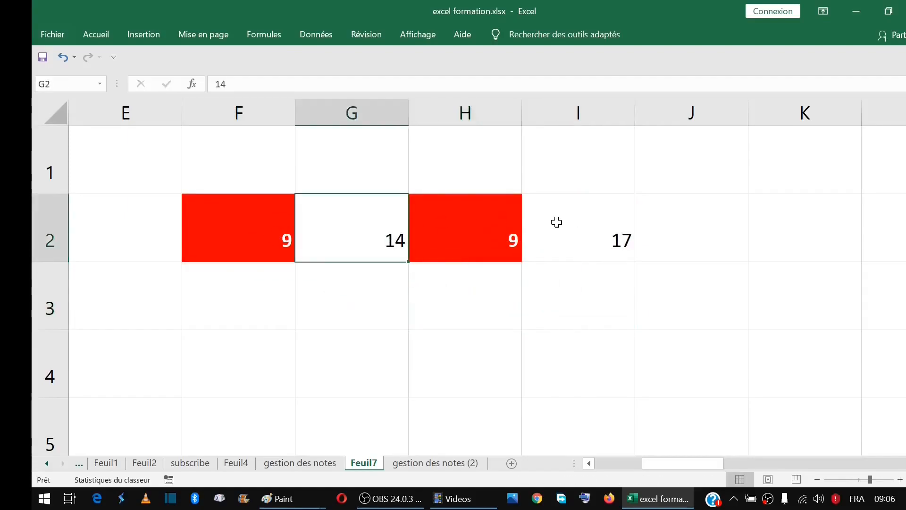
{"action": "left_click", "coordinate": [244, 224]}
{"action": "left_click_drag", "start_coordinate": [243, 223], "coordinate": [557, 224]}
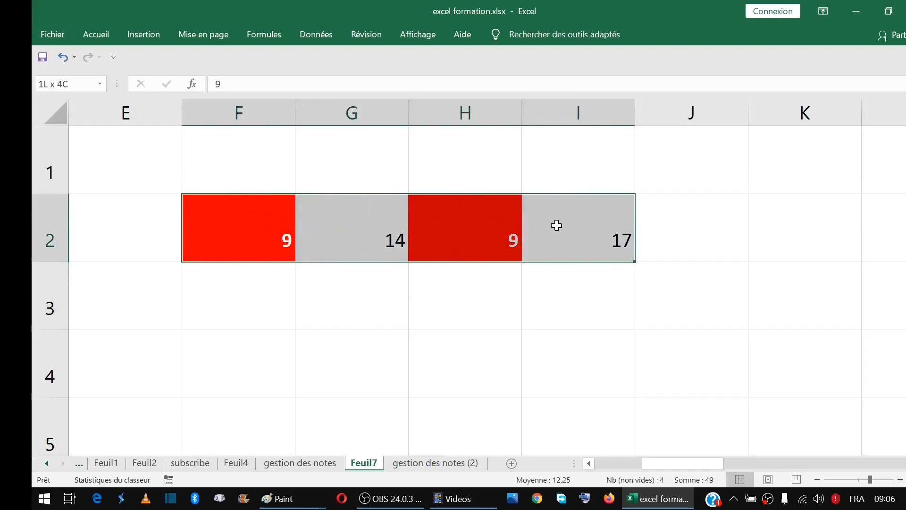
{"action": "left_click", "coordinate": [103, 38]}
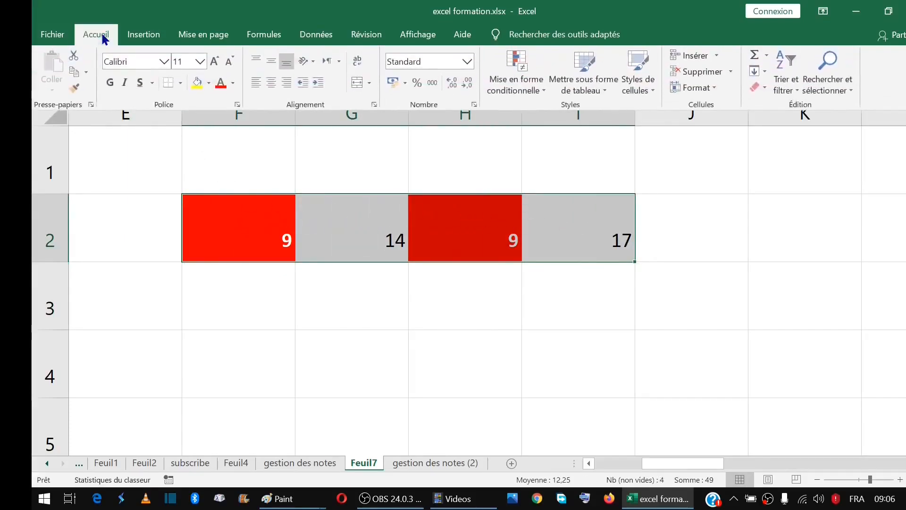
{"action": "left_click", "coordinate": [209, 83]}
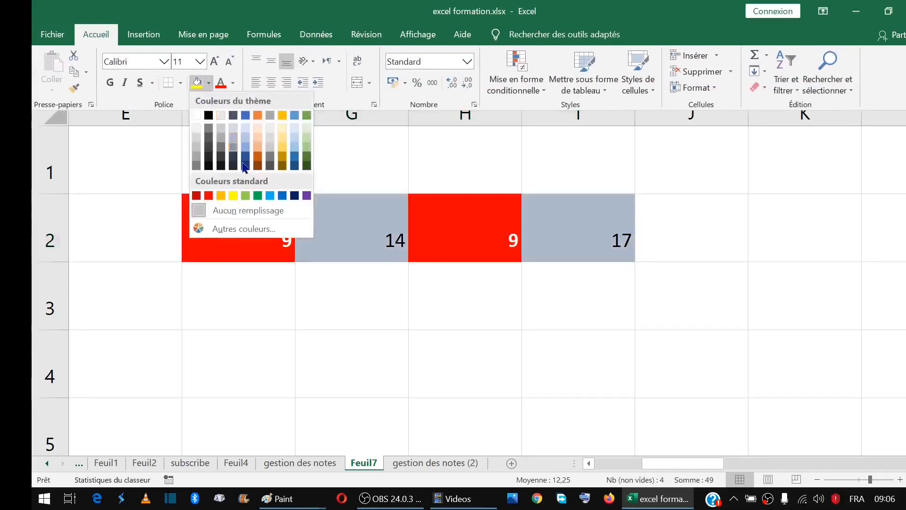
{"action": "left_click", "coordinate": [246, 195]}
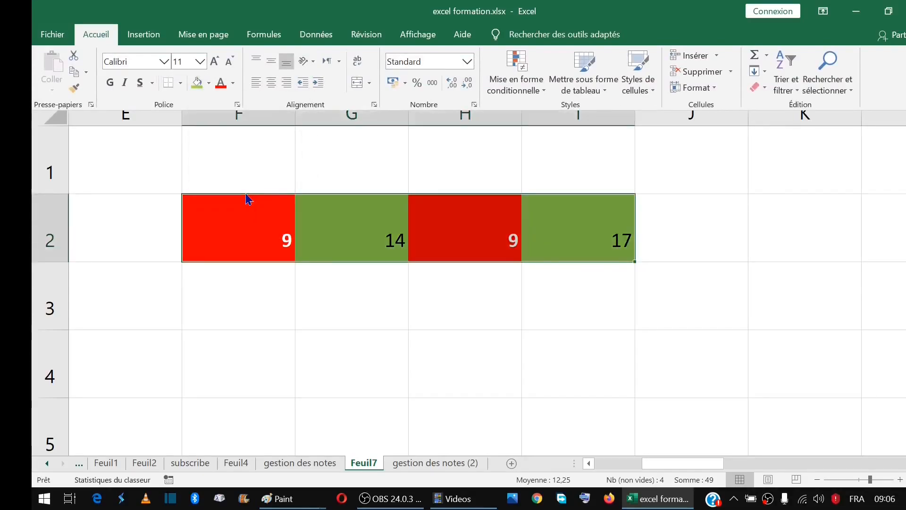
Add all borders (Toutes les bordures) to the cells F2:I2
{"action": "left_click", "coordinate": [181, 83]}
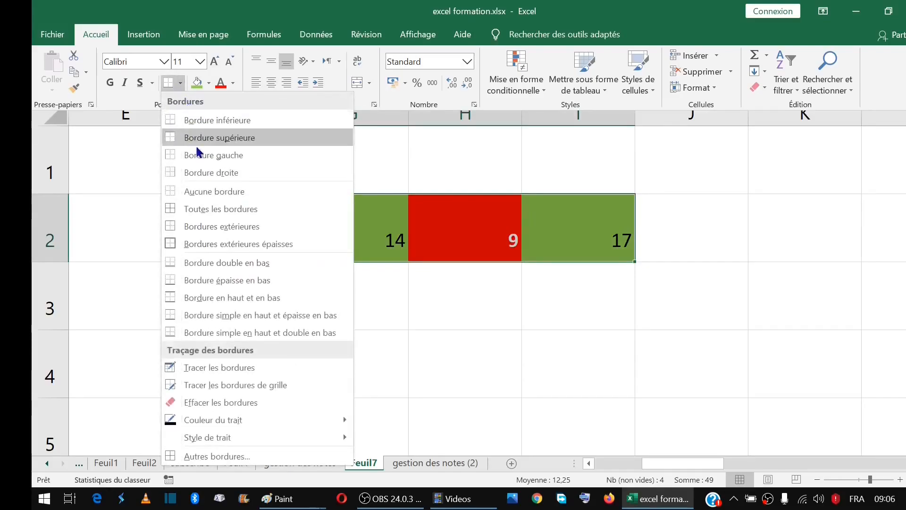
{"action": "left_click", "coordinate": [215, 208]}
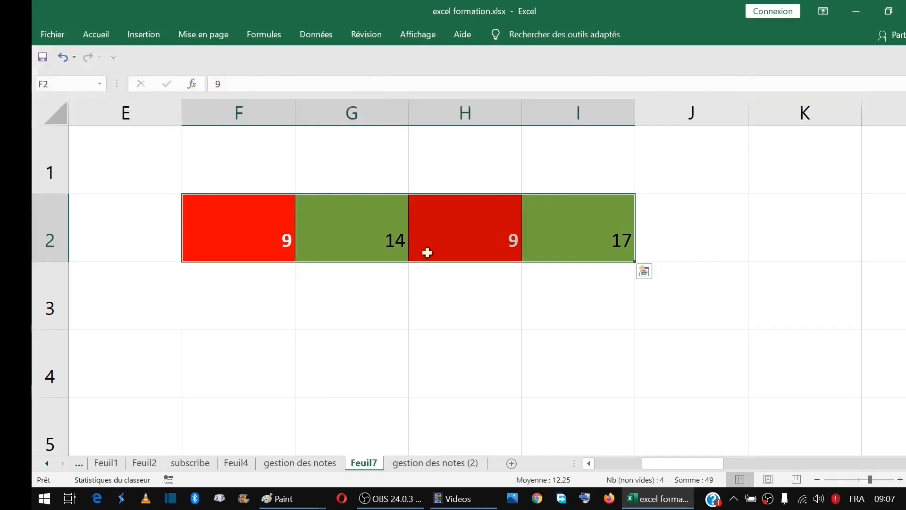
{"action": "left_click", "coordinate": [415, 257]}
{"action": "left_click", "coordinate": [346, 238]}
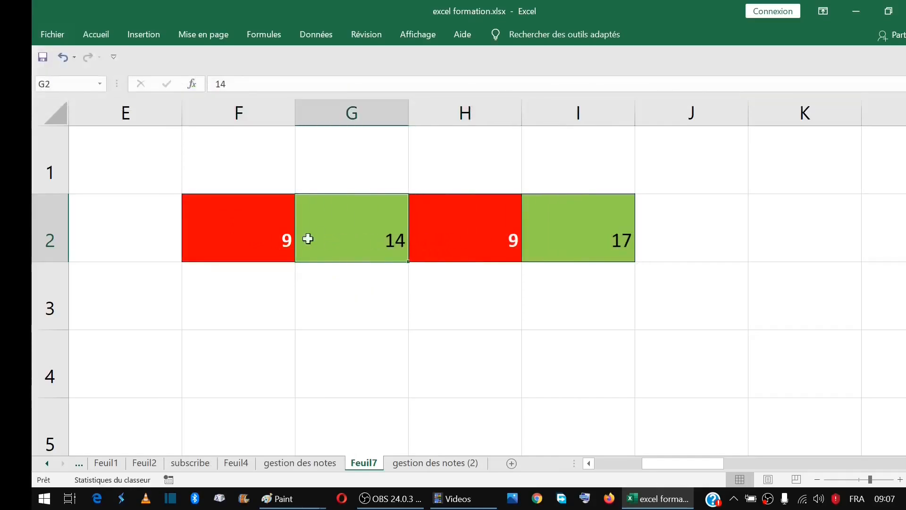
Test the conditional formatting by entering 4 in F2 and check the other cells of the range
{"action": "left_click", "coordinate": [271, 238]}
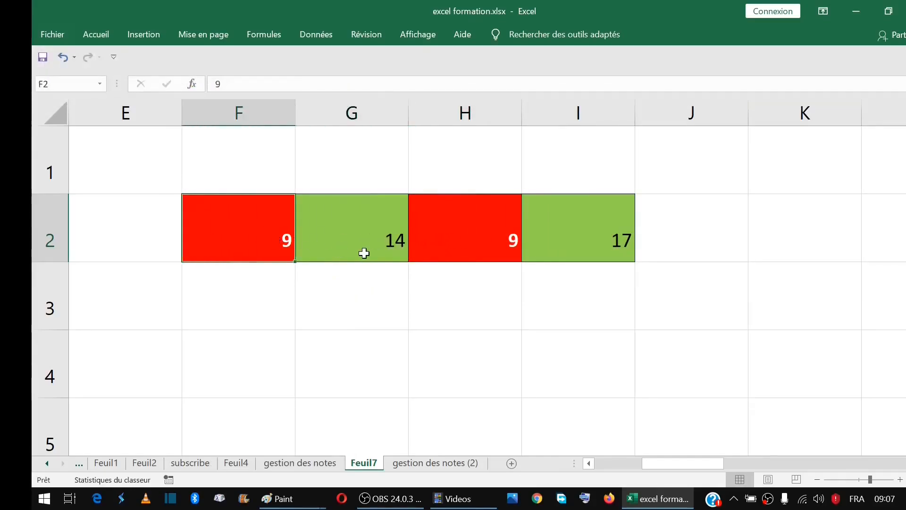
{"action": "type", "text": "4"}
{"action": "key", "text": "Return"}
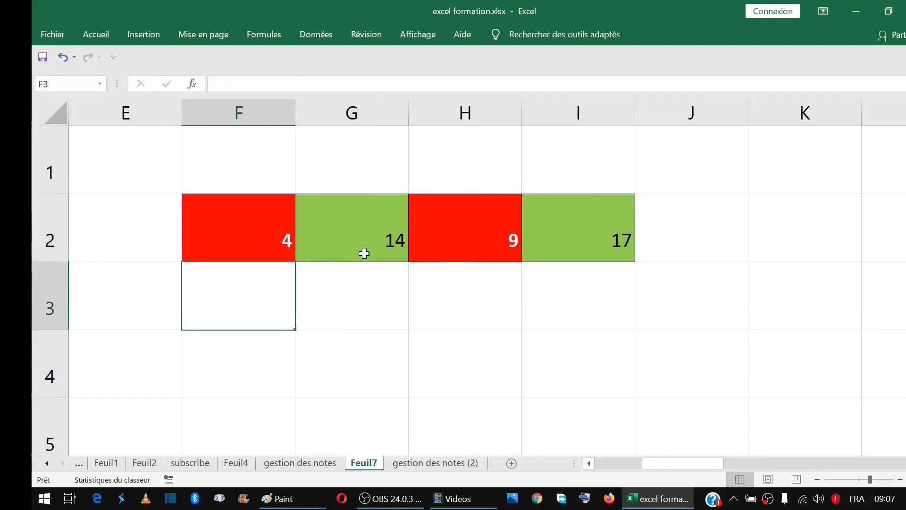
{"action": "left_click", "coordinate": [250, 237]}
{"action": "left_click_drag", "start_coordinate": [584, 229], "coordinate": [349, 231]}
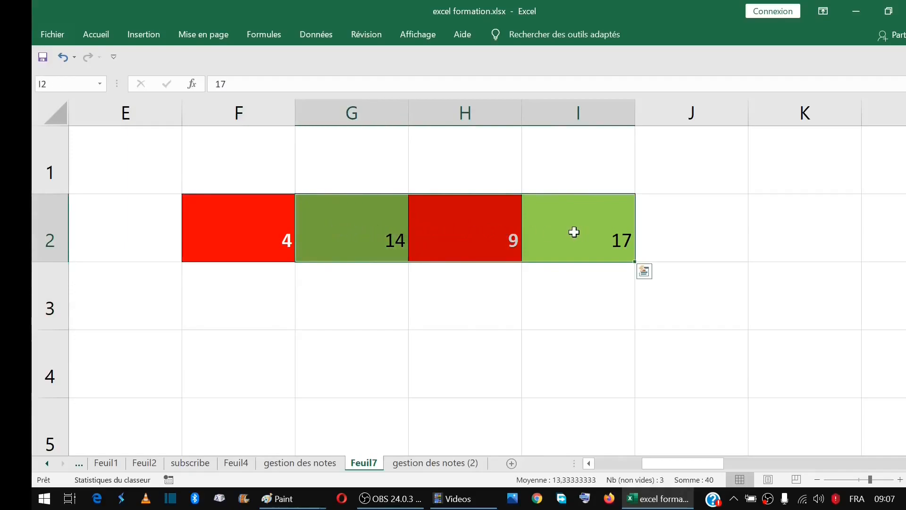
{"action": "left_click", "coordinate": [357, 234]}
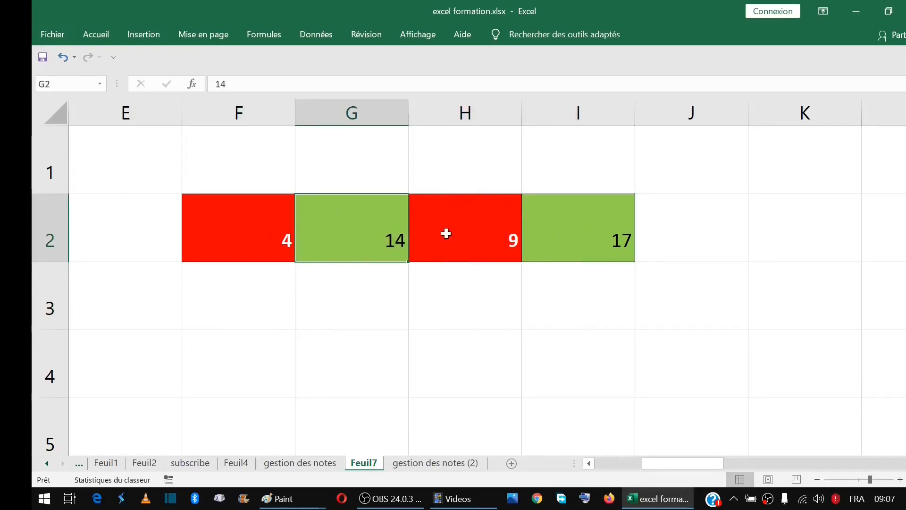
Test the rule again by entering 20 in F2 and check the formatting across F2:I2
{"action": "left_click", "coordinate": [285, 227]}
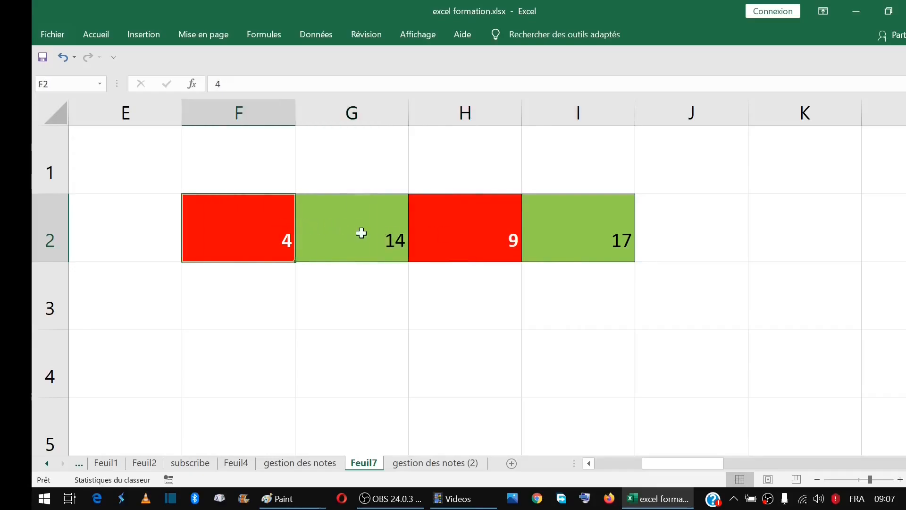
{"action": "type", "text": "20"}
{"action": "key", "text": "Return"}
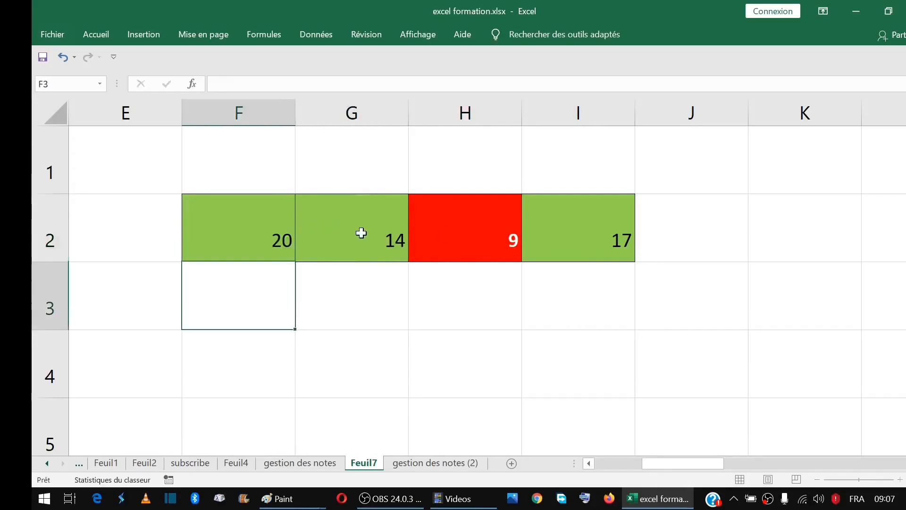
{"action": "left_click_drag", "start_coordinate": [281, 233], "coordinate": [580, 231]}
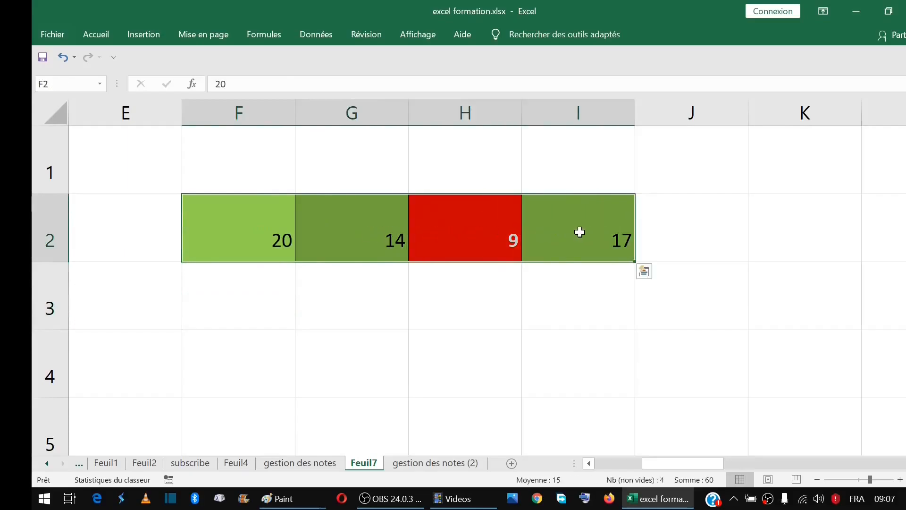
{"action": "left_click", "coordinate": [494, 230]}
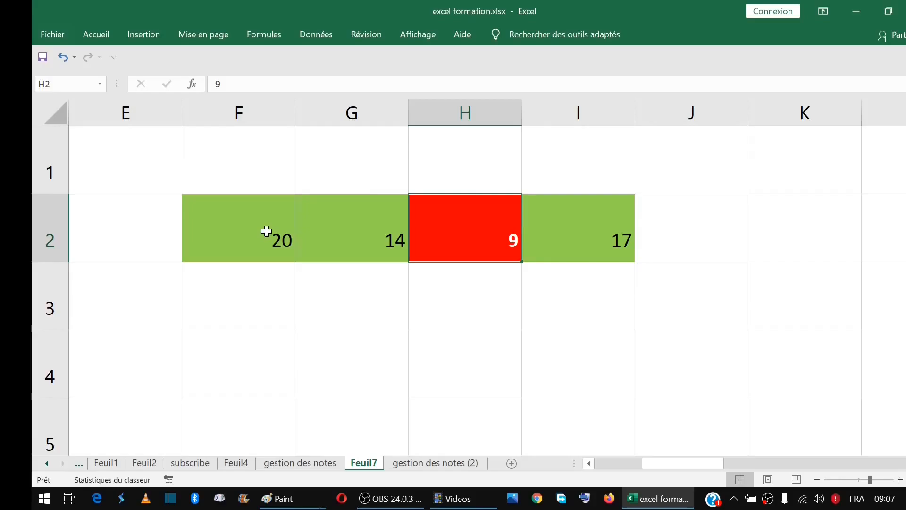
Correct the example 1 description in B11 so its second part reads "les valeurs négatives en rouge"
{"action": "left_click", "coordinate": [142, 231]}
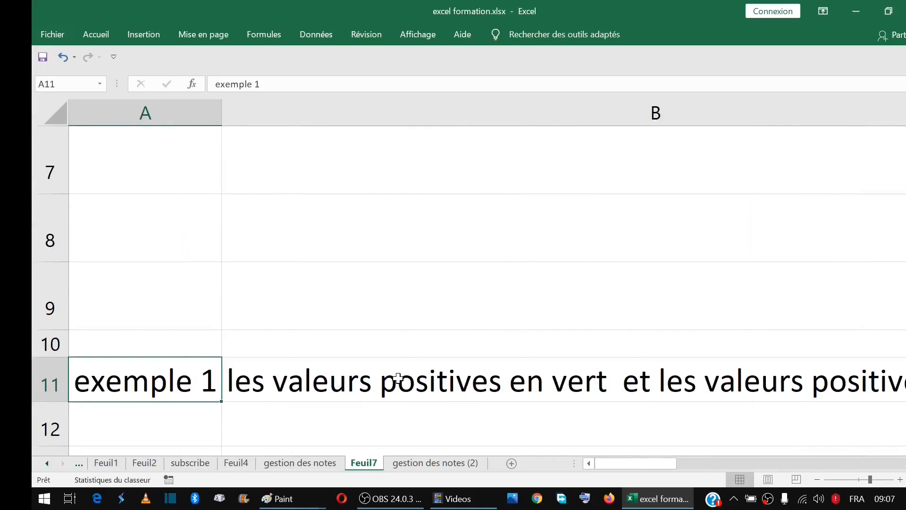
{"action": "left_click", "coordinate": [818, 480]}
{"action": "left_click", "coordinate": [818, 480]}
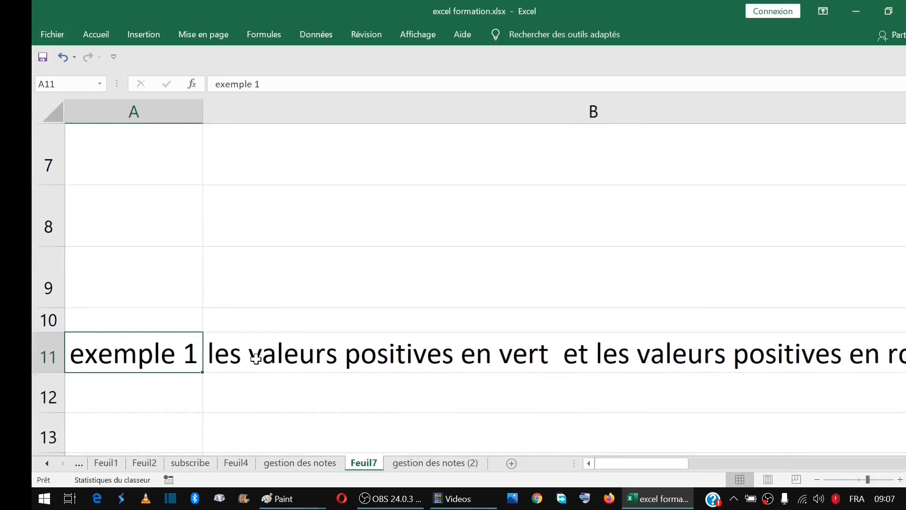
{"action": "left_click", "coordinate": [314, 338]}
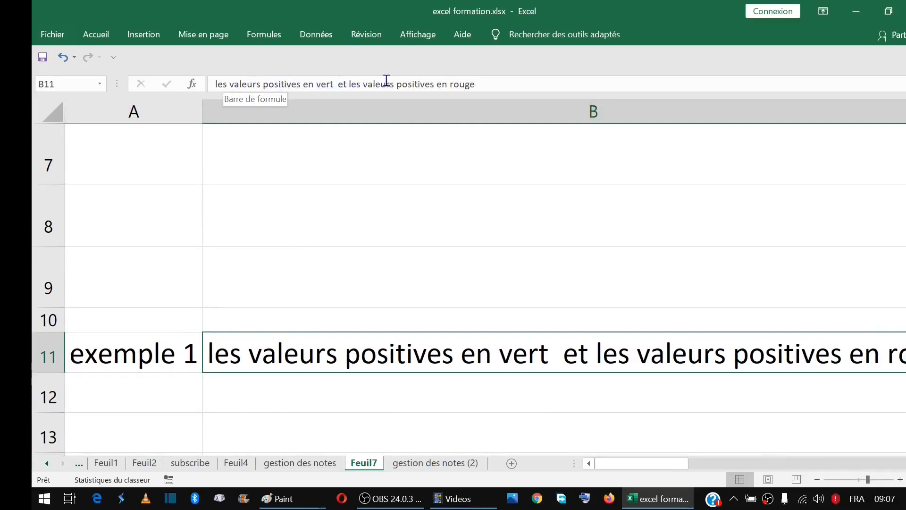
{"action": "double_click", "coordinate": [410, 84]}
{"action": "type", "text": "négatives"}
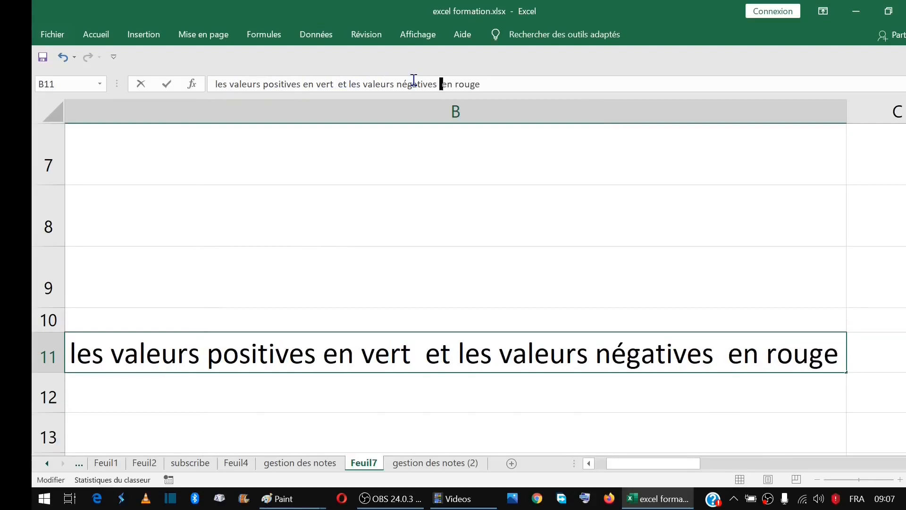
{"action": "left_click", "coordinate": [516, 301]}
{"action": "left_click", "coordinate": [539, 351]}
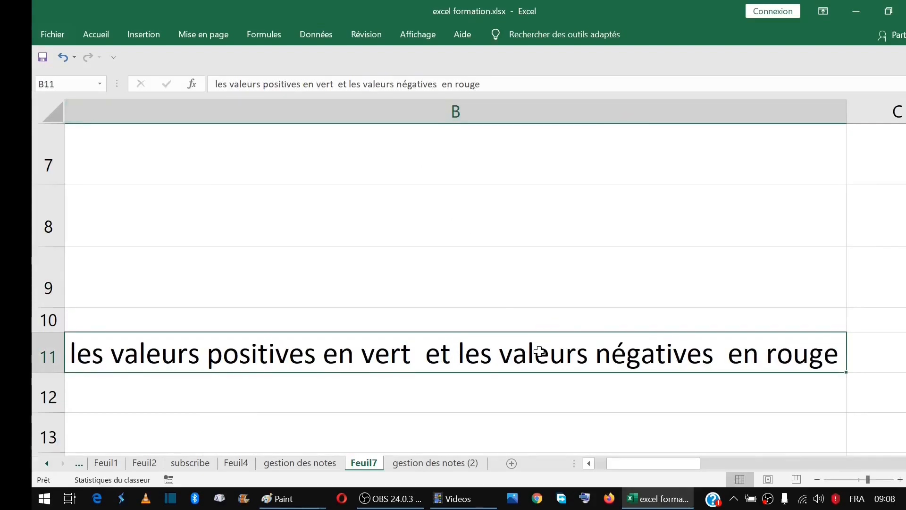
Enter the random number formula =ALEA.ENTRE.BORNES(-10;10) in cell E11
{"action": "key", "text": "Right"}
{"action": "key", "text": "Right"}
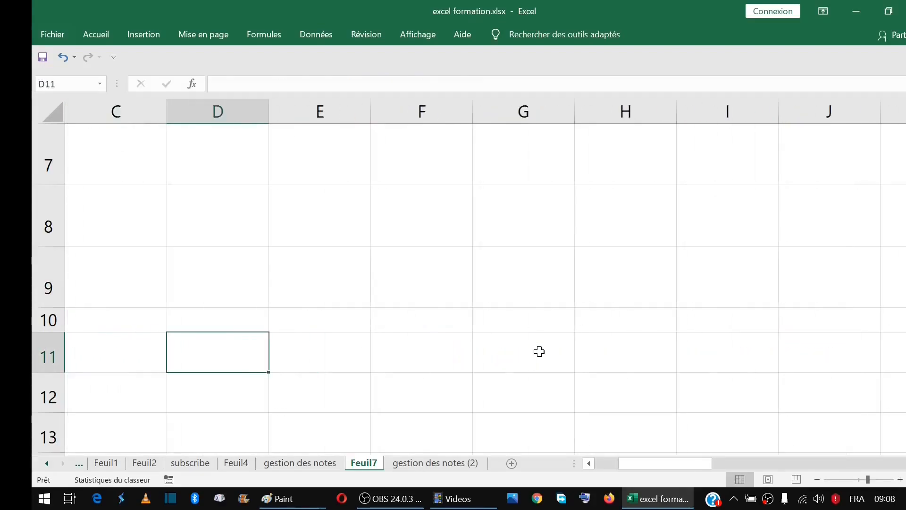
{"action": "key", "text": "Right"}
{"action": "key", "text": "Right"}
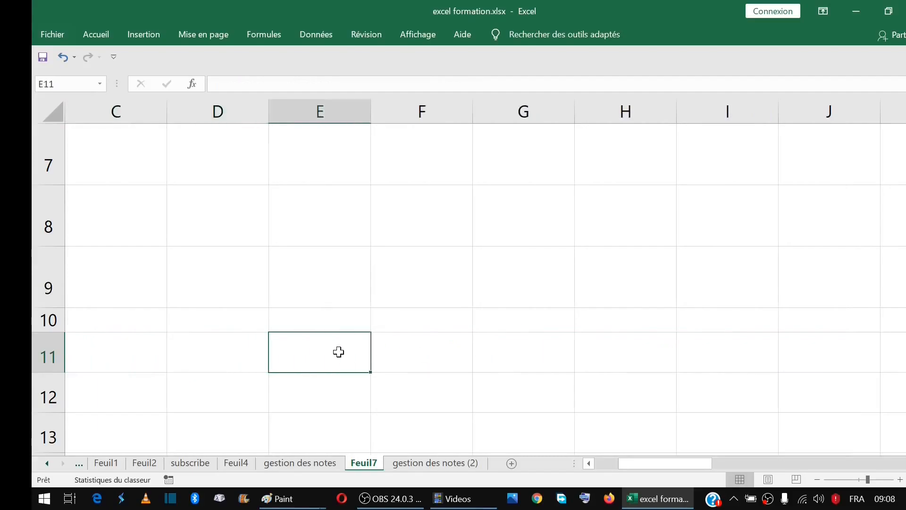
{"action": "scroll", "coordinate": [599, 169], "scroll_direction": "down", "scroll_amount": 1}
{"action": "left_click_drag", "start_coordinate": [333, 352], "coordinate": [660, 170]}
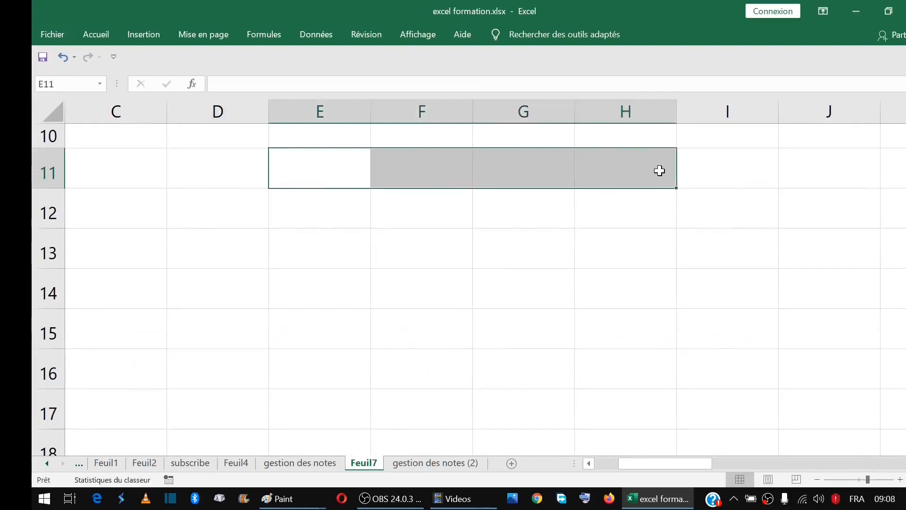
{"action": "type", "text": "=alea"}
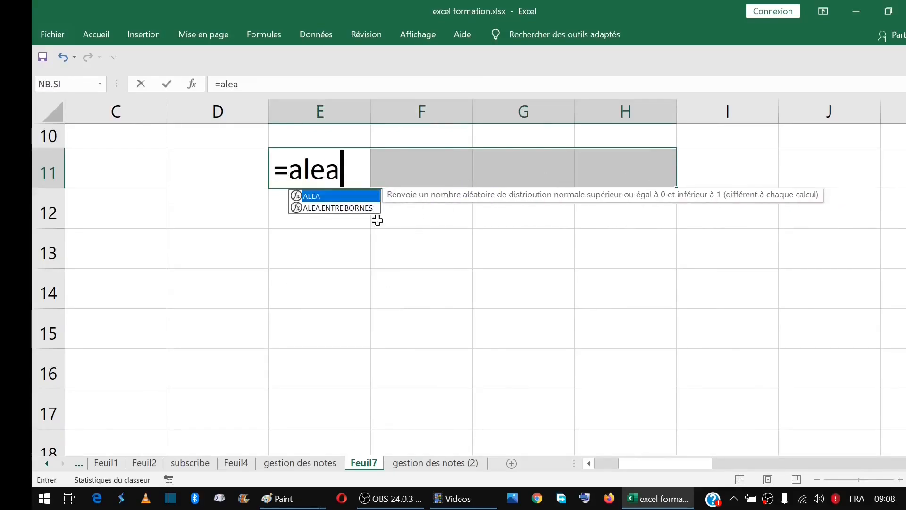
{"action": "double_click", "coordinate": [338, 207]}
{"action": "type", "text": "-10"}
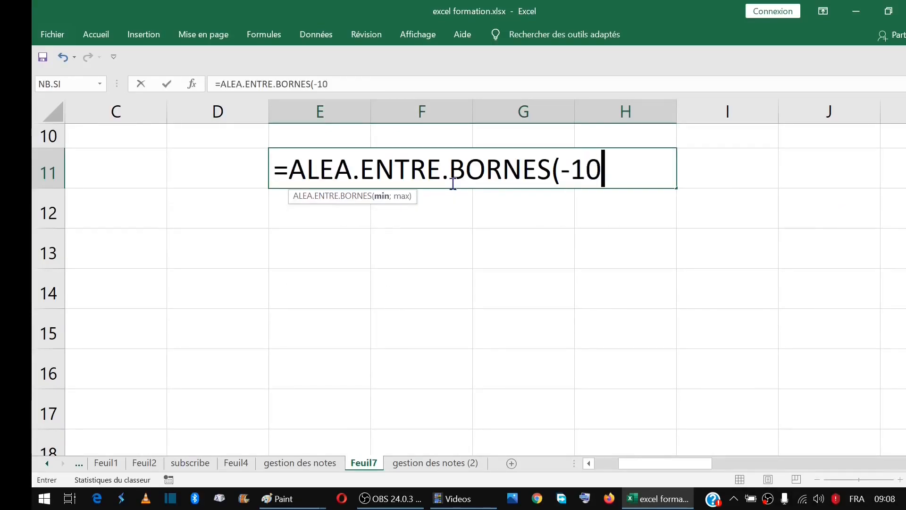
{"action": "type", "text": ":"}
{"action": "key", "text": "BackSpace"}
{"action": "type", "text": ";10)"}
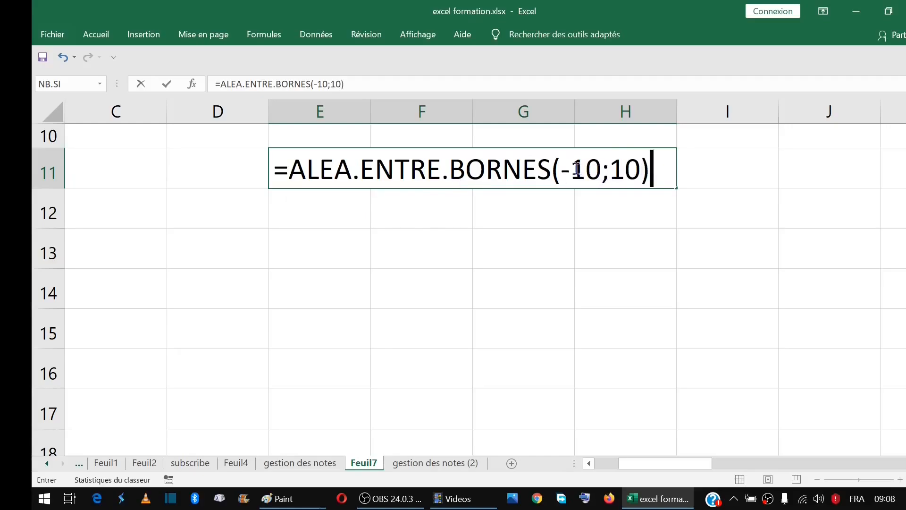
{"action": "key", "text": "Return"}
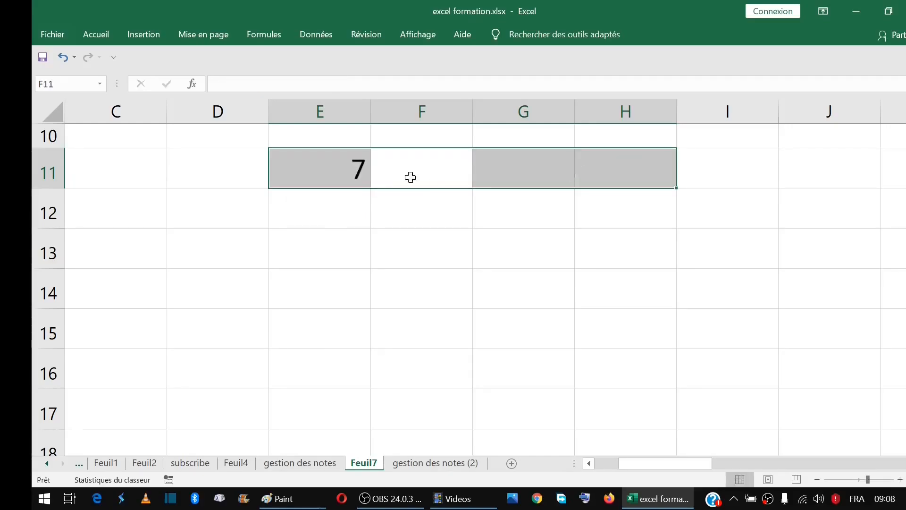
Copy the random number formula from E11 across to I11 and select E11:I11
{"action": "left_click", "coordinate": [346, 175]}
{"action": "left_click_drag", "start_coordinate": [377, 188], "coordinate": [736, 190]}
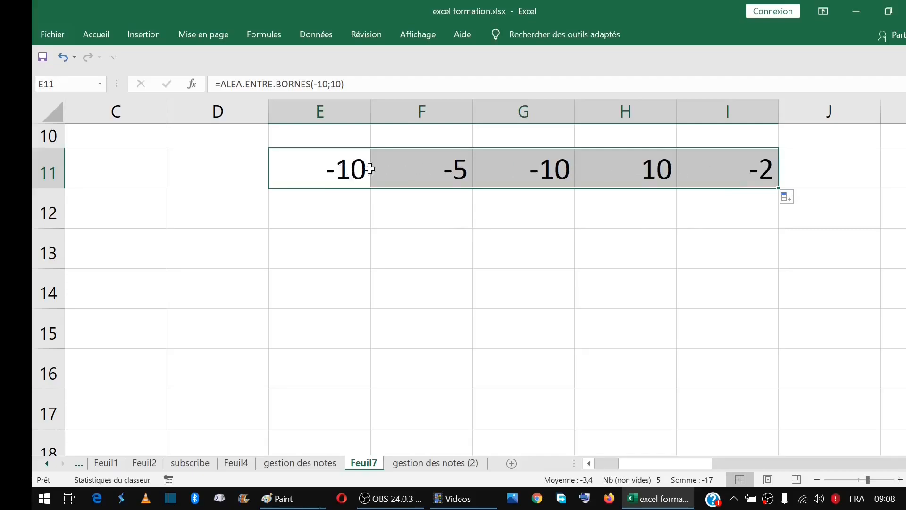
{"action": "left_click_drag", "start_coordinate": [346, 170], "coordinate": [730, 172]}
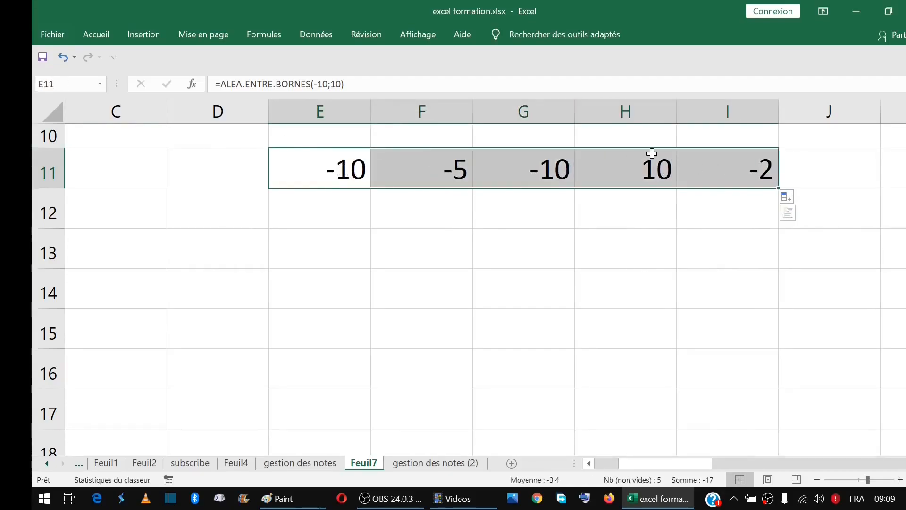
Start a new conditional formatting rule for E11:I11 that uses a formula to determine which cells to format
{"action": "left_click", "coordinate": [96, 35]}
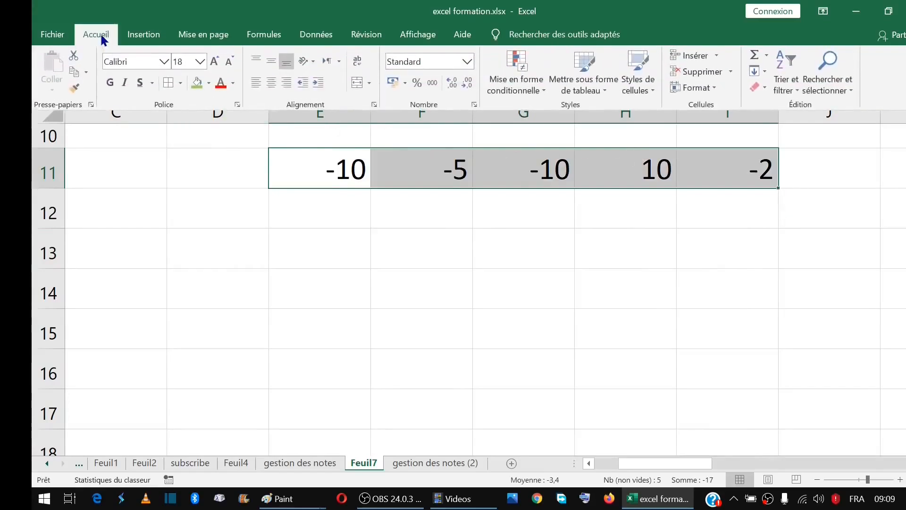
{"action": "left_click", "coordinate": [542, 92]}
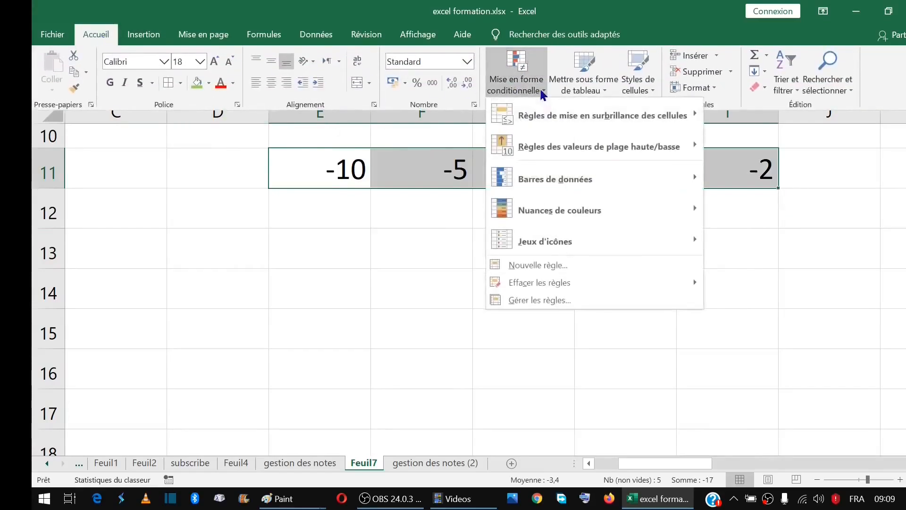
{"action": "left_click", "coordinate": [555, 302]}
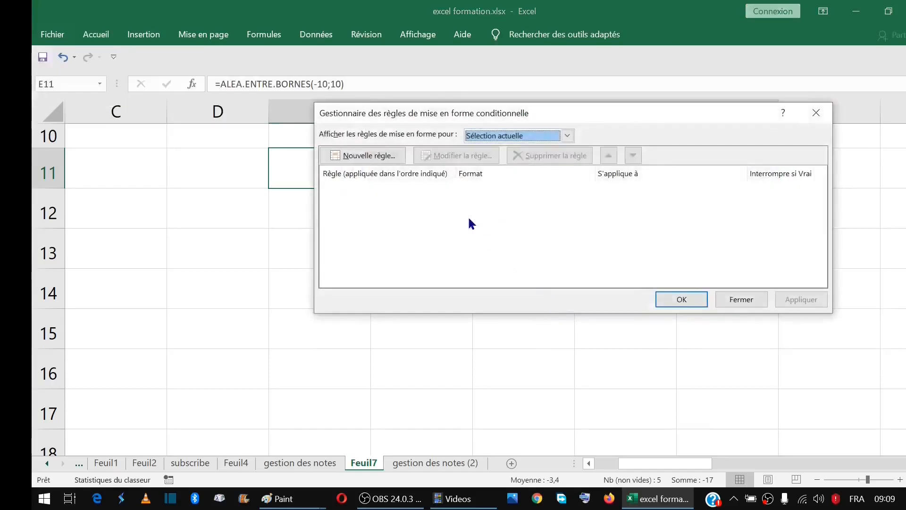
{"action": "left_click", "coordinate": [369, 156]}
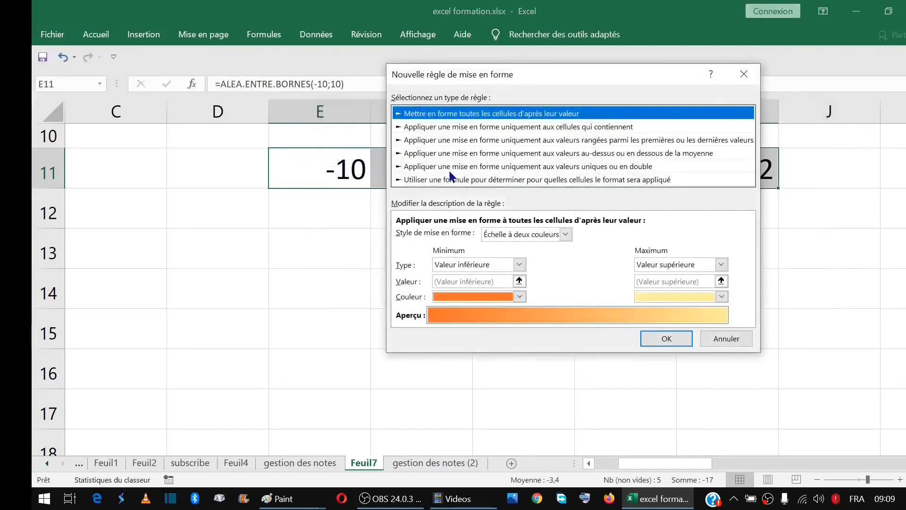
{"action": "left_click", "coordinate": [449, 178]}
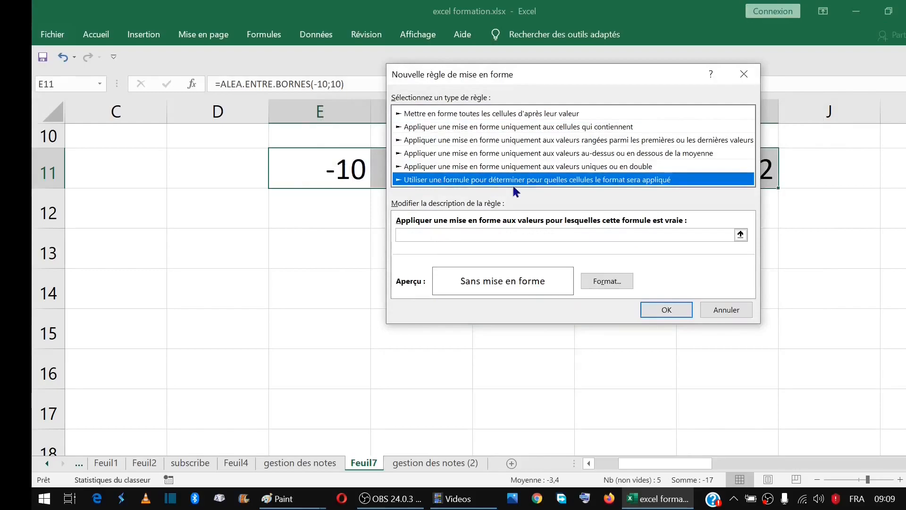
Enter a rule formula testing whether E11 is <0, changing the cell reference from its fully absolute form
{"action": "left_click", "coordinate": [422, 233]}
{"action": "type", "text": "="}
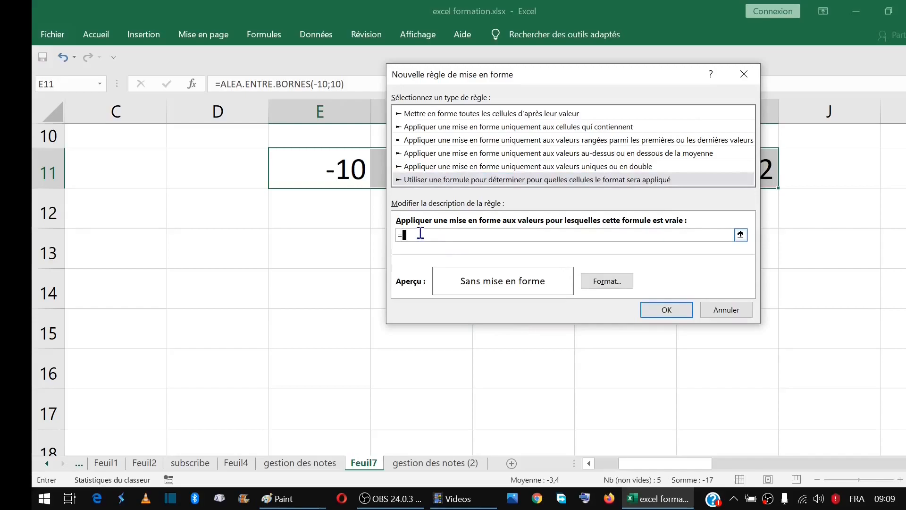
{"action": "left_click_drag", "start_coordinate": [512, 71], "coordinate": [574, 212]}
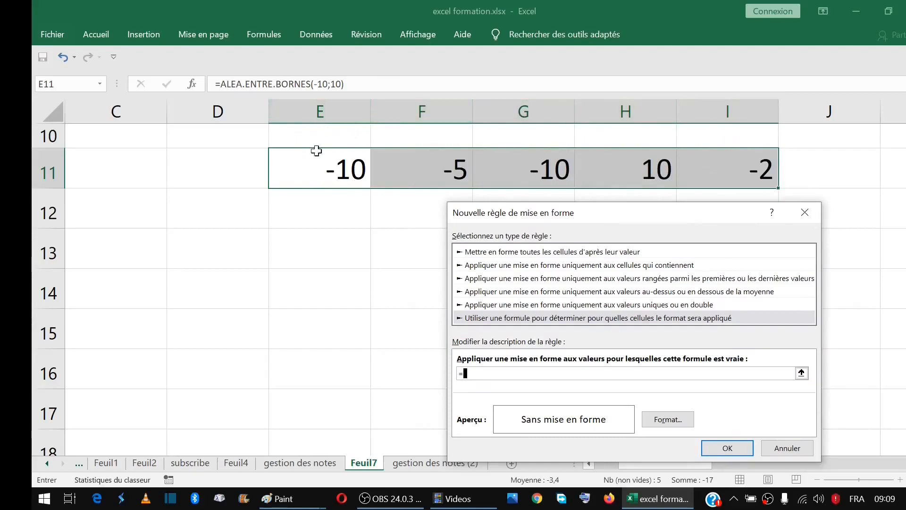
{"action": "left_click_drag", "start_coordinate": [542, 215], "coordinate": [561, 121]}
{"action": "left_click", "coordinate": [332, 170]}
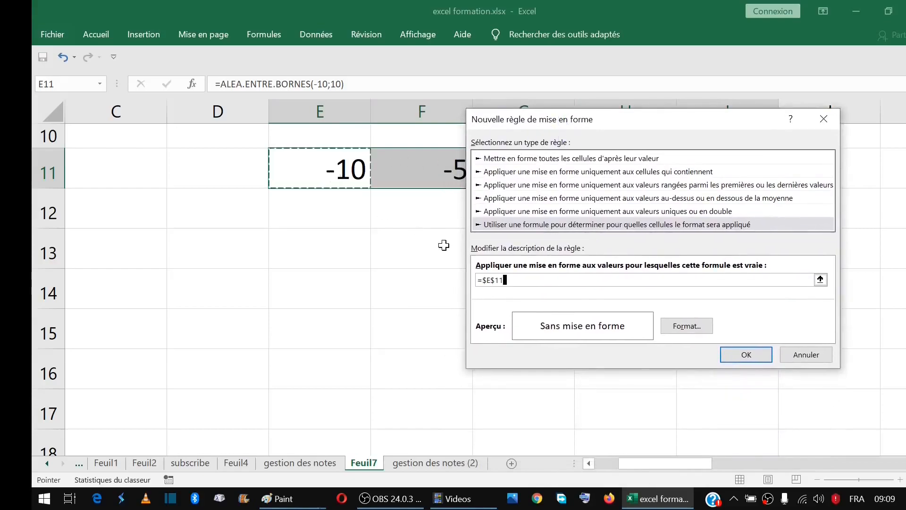
{"action": "left_click_drag", "start_coordinate": [622, 121], "coordinate": [539, 93]}
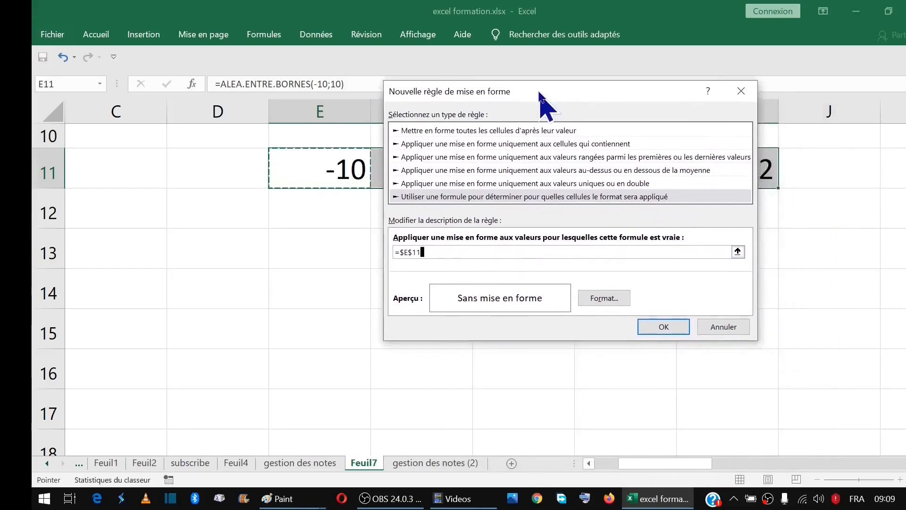
{"action": "left_click_drag", "start_coordinate": [425, 250], "coordinate": [448, 249]}
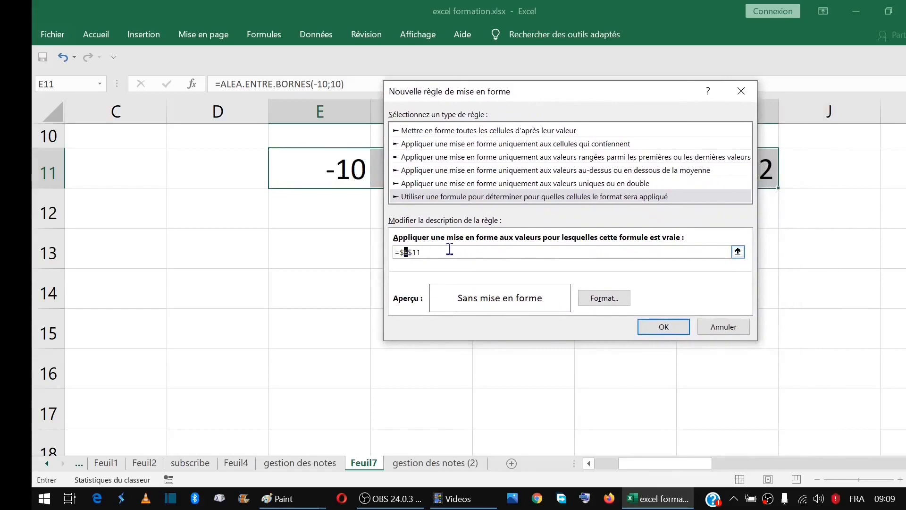
{"action": "key", "text": "F4"}
{"action": "key", "text": "F4"}
{"action": "left_click", "coordinate": [451, 249]}
{"action": "type", "text": "<0"}
Set the format of the =E11<0 rule to a bold (Gras) font in standard red
{"action": "left_click", "coordinate": [605, 298]}
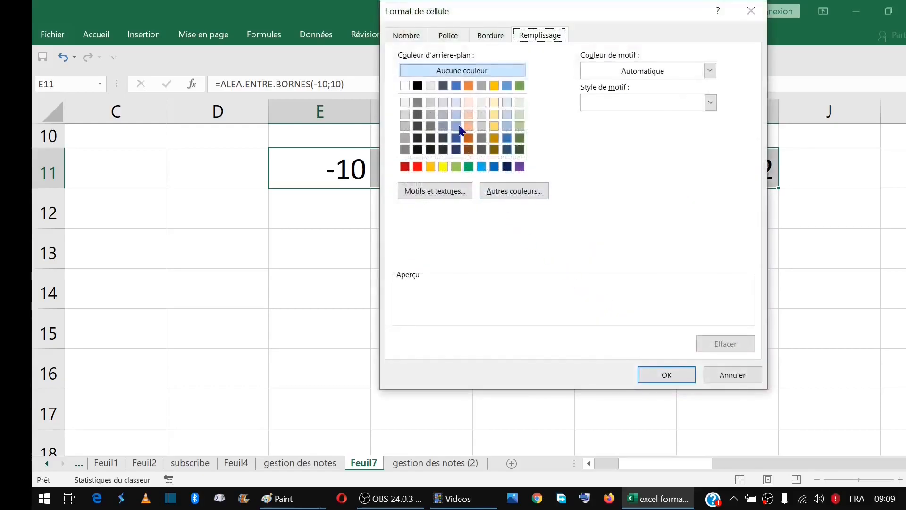
{"action": "left_click", "coordinate": [449, 36]}
{"action": "left_click", "coordinate": [655, 162]}
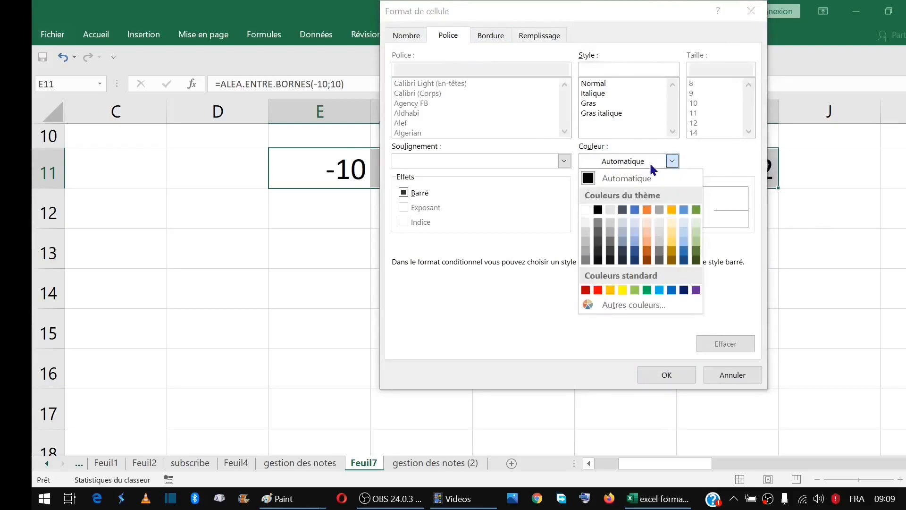
{"action": "left_click", "coordinate": [598, 290]}
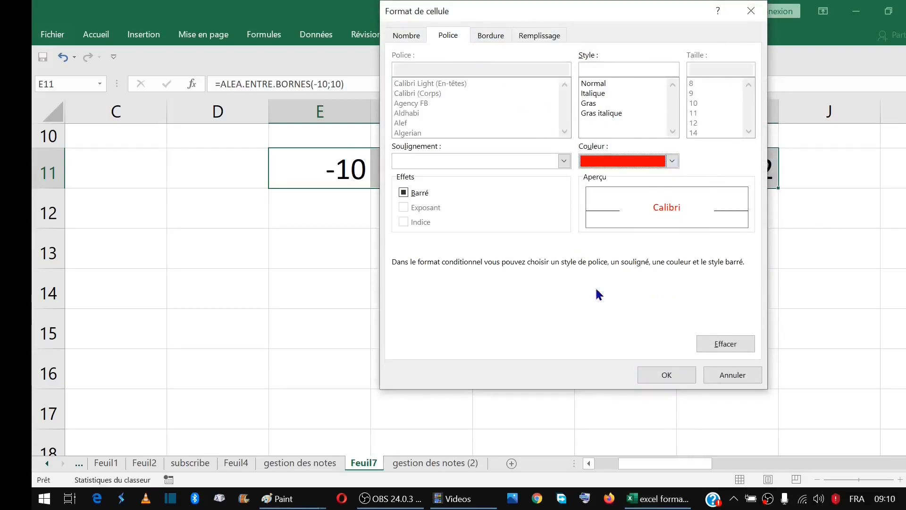
{"action": "left_click", "coordinate": [589, 103]}
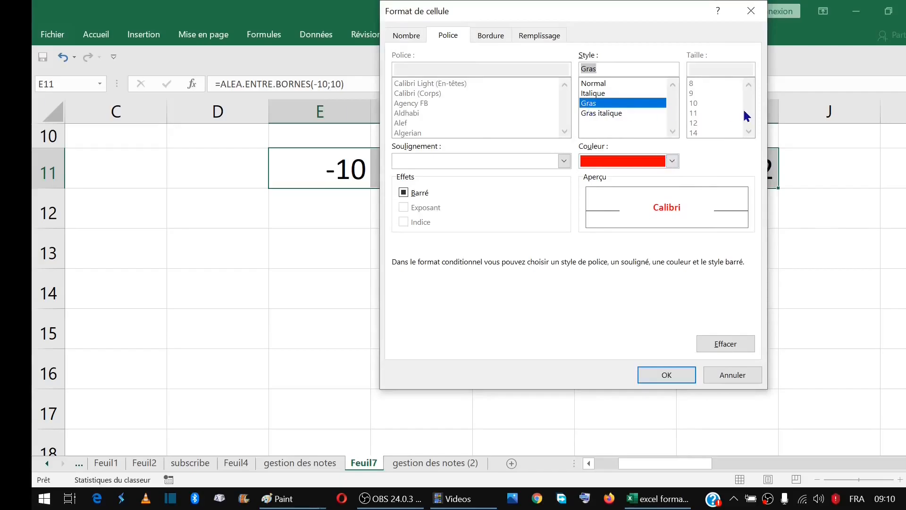
{"action": "left_click", "coordinate": [668, 377]}
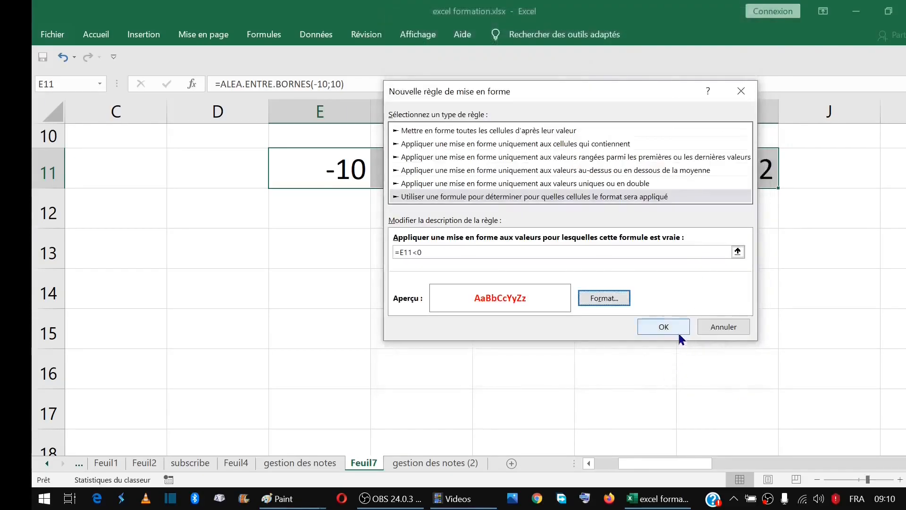
Save the negative-value rule, apply it to E11:I11 and check the cells in row 11
{"action": "left_click", "coordinate": [667, 328]}
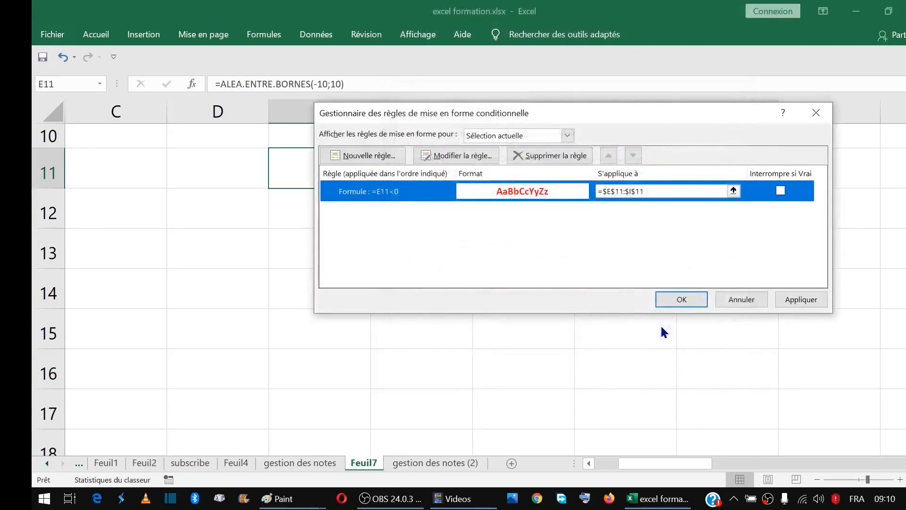
{"action": "left_click", "coordinate": [801, 300]}
{"action": "left_click", "coordinate": [680, 300]}
{"action": "left_click", "coordinate": [523, 288]}
{"action": "left_click", "coordinate": [527, 179]}
{"action": "left_click_drag", "start_coordinate": [298, 175], "coordinate": [741, 170]}
{"action": "left_click", "coordinate": [351, 170]}
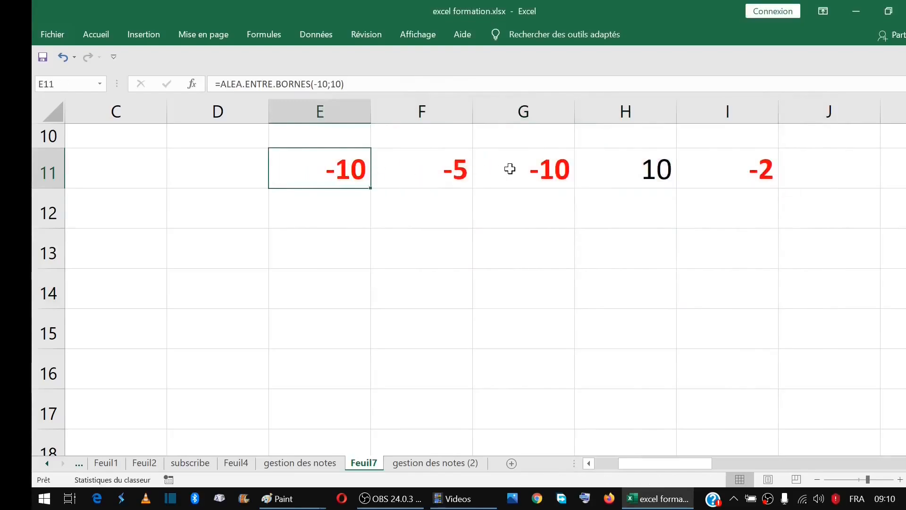
Read the example 1 instruction in B11 about colouring positive and negative values
{"action": "key", "text": "Left"}
{"action": "key", "text": "Left"}
{"action": "key", "text": "Left"}
{"action": "key", "text": "Left"}
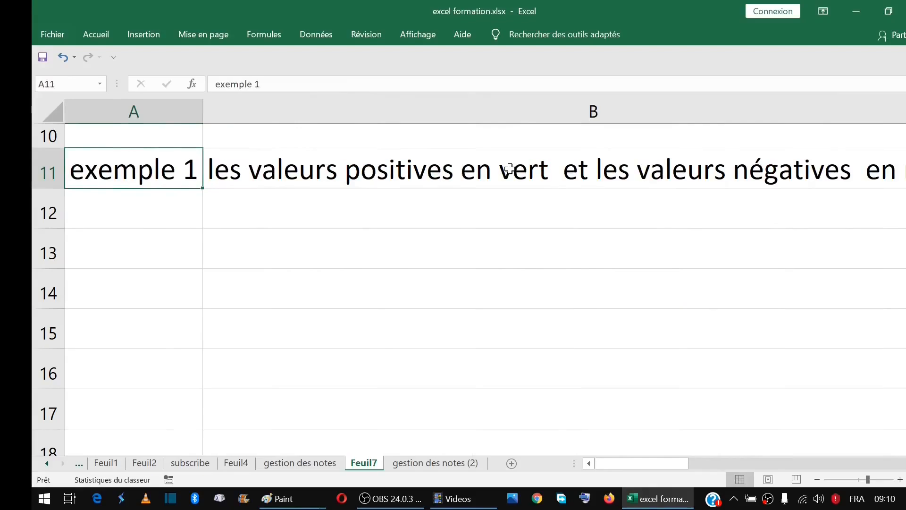
{"action": "left_click", "coordinate": [354, 172]}
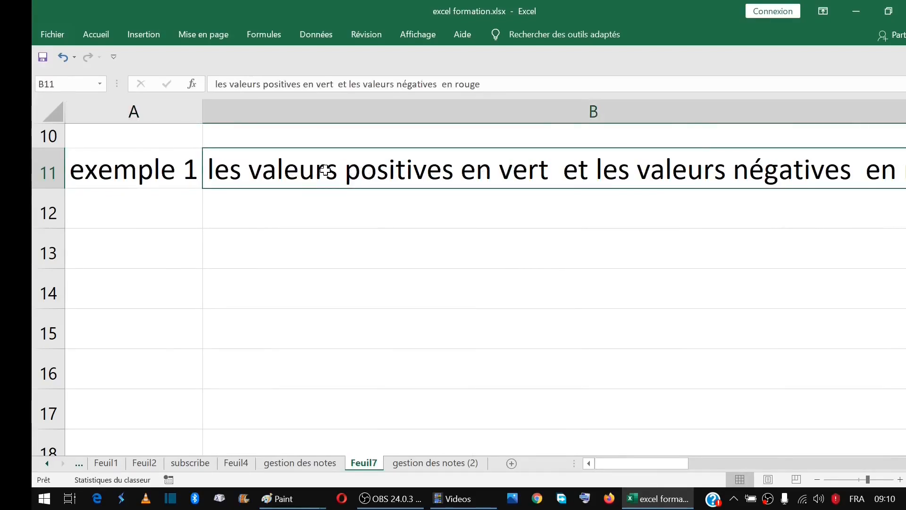
{"action": "key", "text": "Right"}
{"action": "key", "text": "Right"}
{"action": "key", "text": "Right"}
Add a second conditional formatting rule for E11:I11 that uses a formula to determine which cells to format
{"action": "left_click_drag", "start_coordinate": [326, 171], "coordinate": [738, 169]}
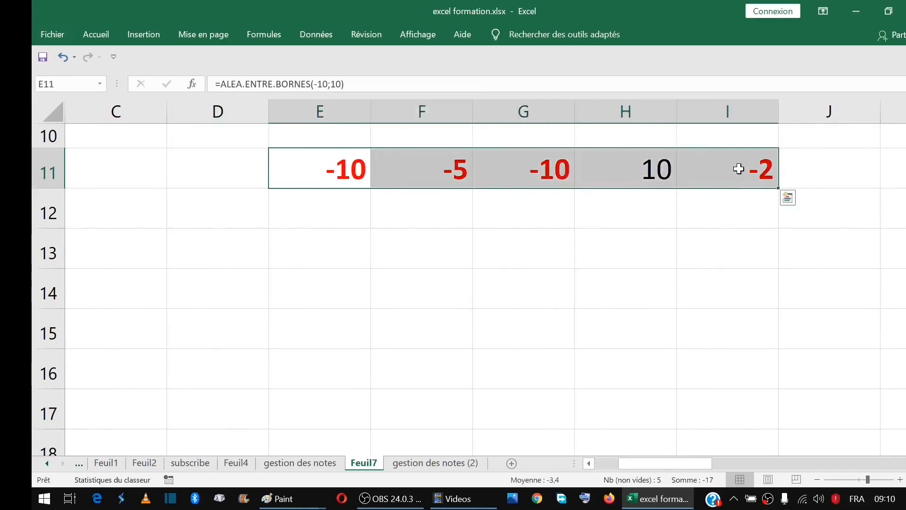
{"action": "left_click", "coordinate": [95, 34]}
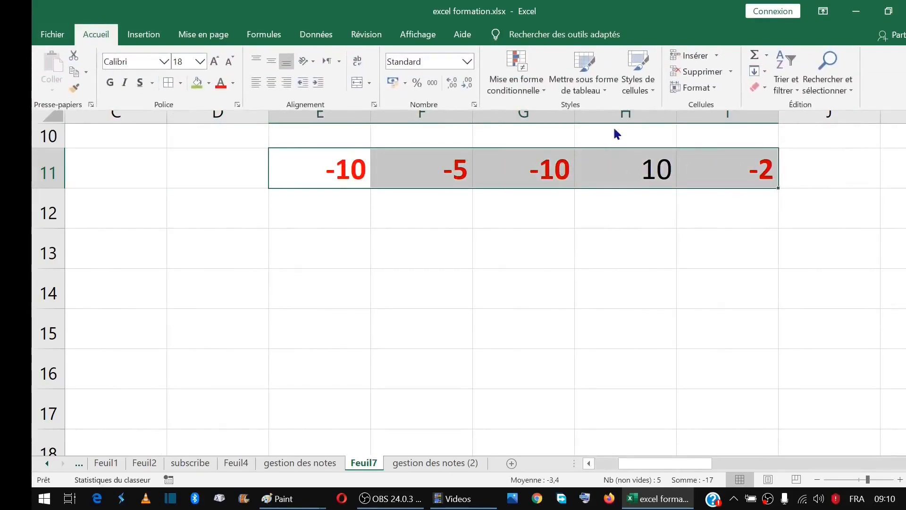
{"action": "left_click", "coordinate": [530, 89]}
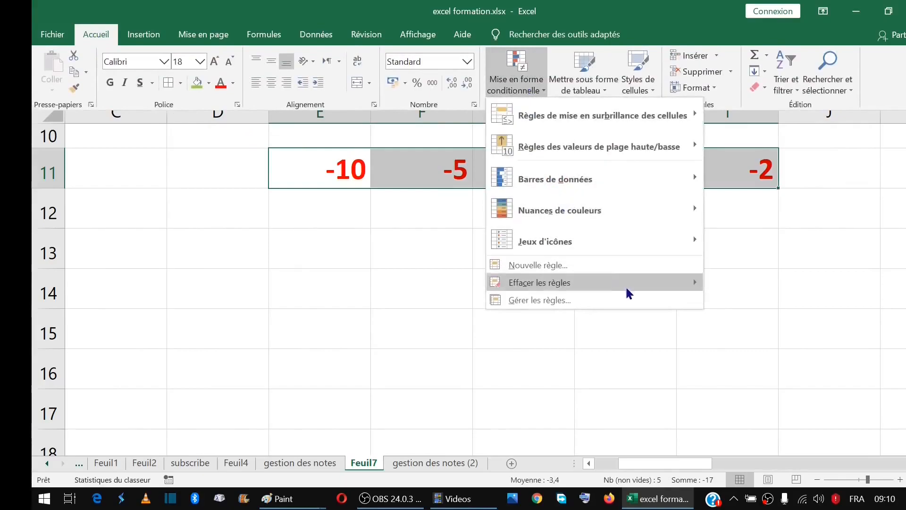
{"action": "left_click", "coordinate": [582, 306]}
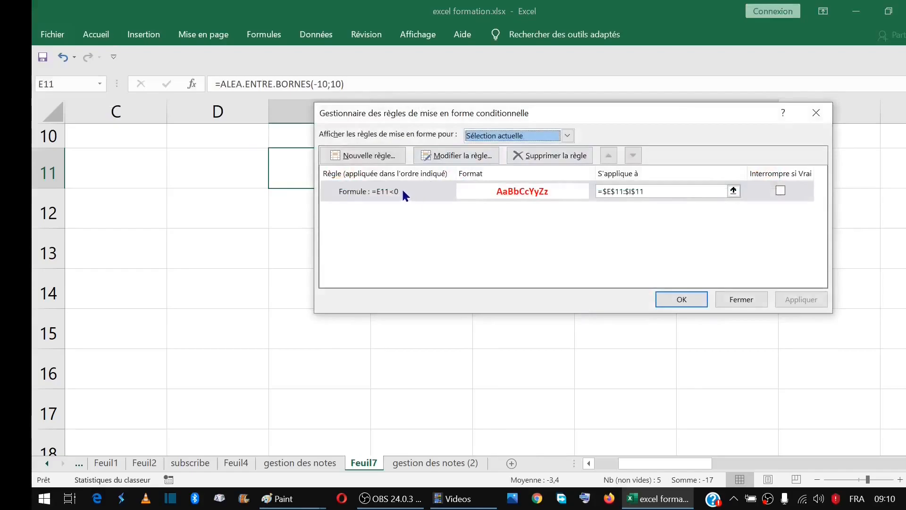
{"action": "left_click", "coordinate": [379, 160]}
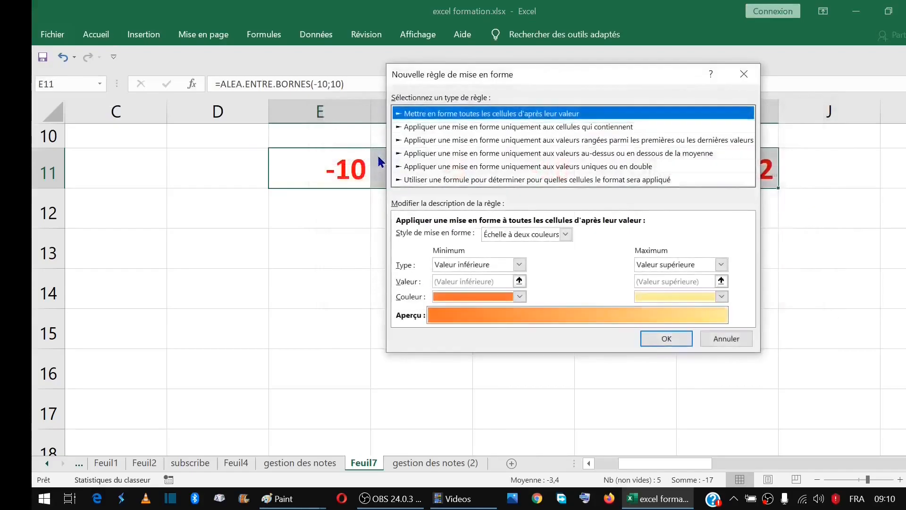
{"action": "left_click", "coordinate": [457, 180]}
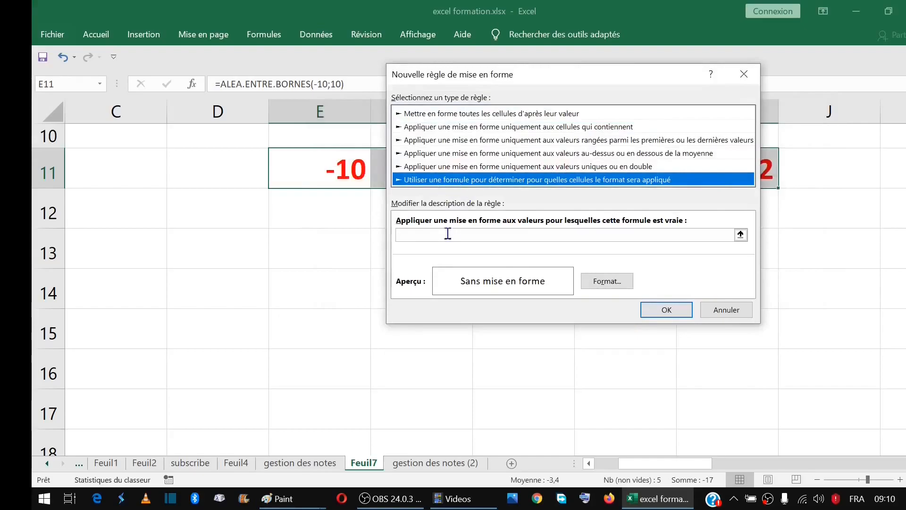
Enter the rule formula =E11>0, using a fully relative reference to E11
{"action": "left_click", "coordinate": [425, 234]}
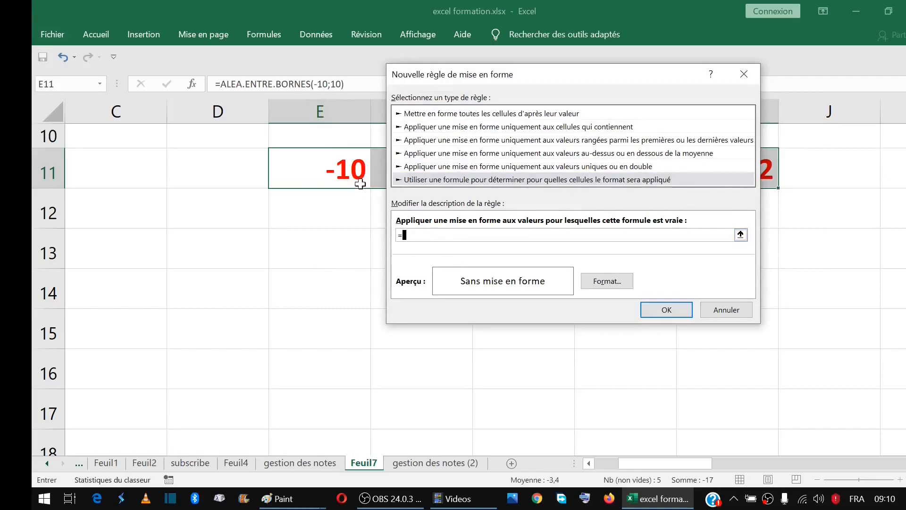
{"action": "left_click_drag", "start_coordinate": [484, 75], "coordinate": [533, 100]}
{"action": "left_click", "coordinate": [313, 169]}
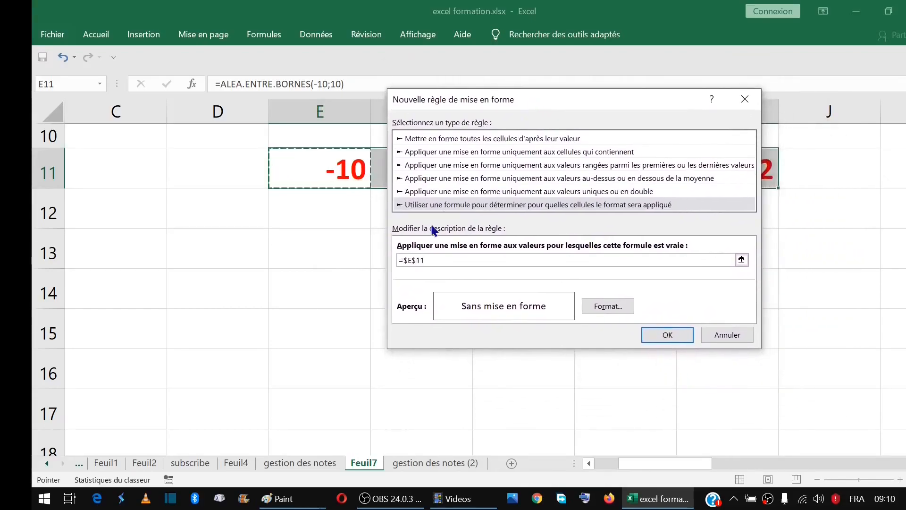
{"action": "key", "text": "F4"}
{"action": "key", "text": "F4"}
{"action": "key", "text": "F4"}
{"action": "type", "text": ">0"}
{"action": "left_click_drag", "start_coordinate": [430, 261], "coordinate": [395, 261]}
Set the font colour of the =E11>0 rule to standard green
{"action": "left_click", "coordinate": [608, 306]}
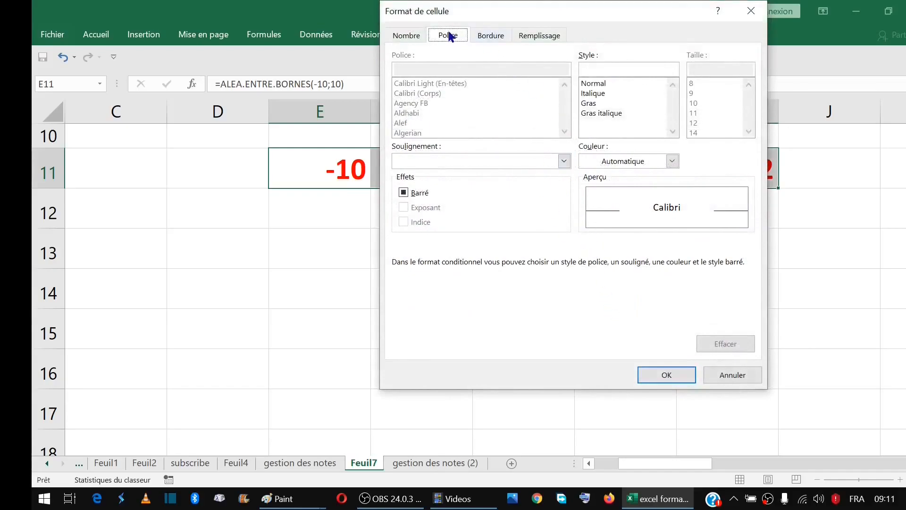
{"action": "left_click", "coordinate": [629, 161]}
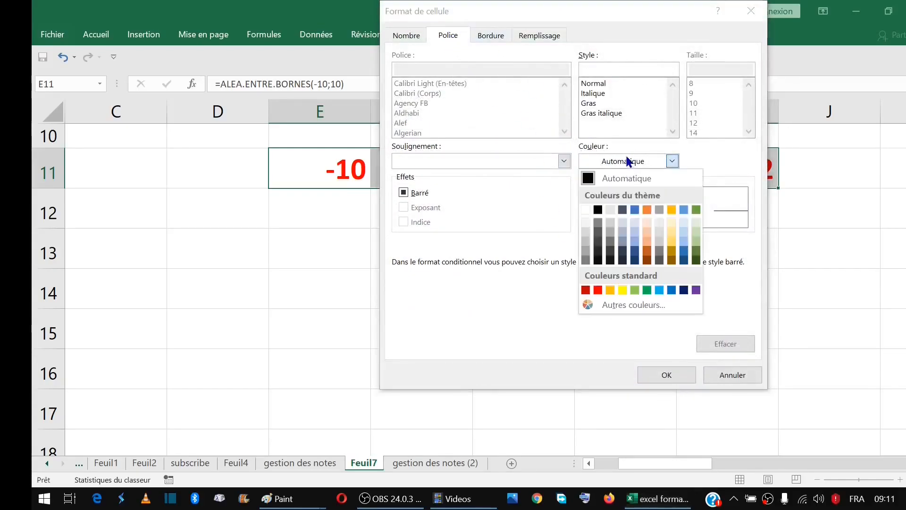
{"action": "left_click", "coordinate": [648, 290]}
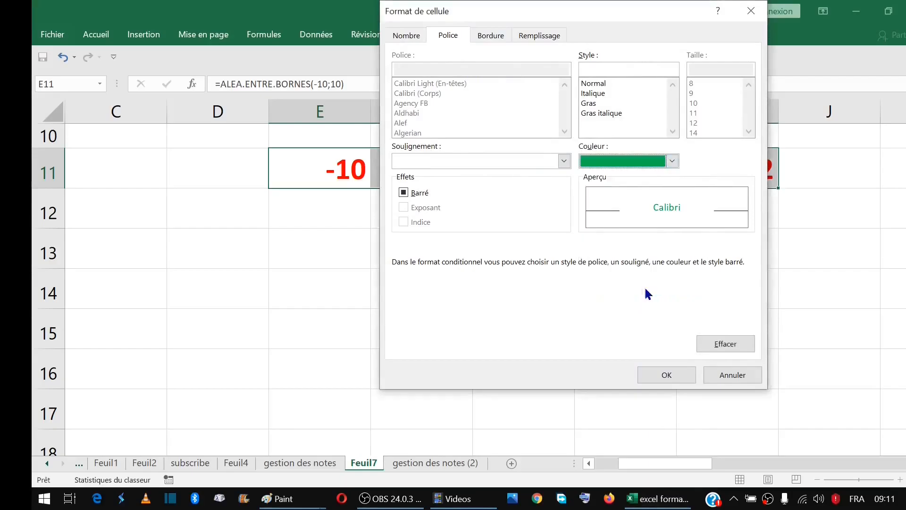
{"action": "left_click", "coordinate": [667, 376]}
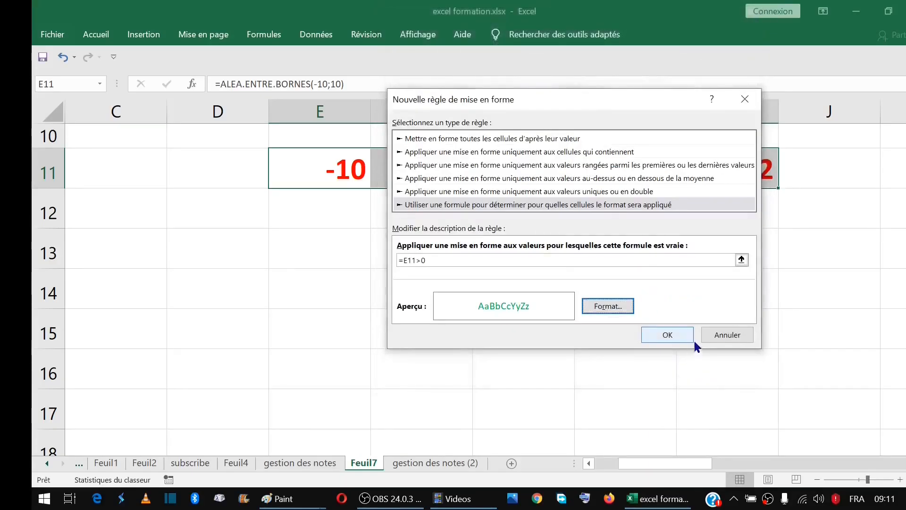
Save the positive-value rule and apply it to E11:I11 alongside the negative-value rule
{"action": "left_click", "coordinate": [664, 337]}
{"action": "left_click", "coordinate": [793, 305]}
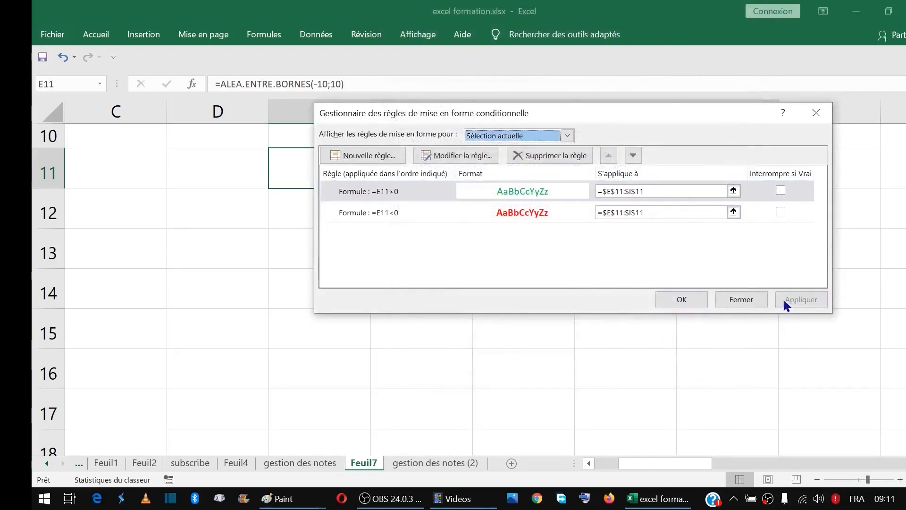
{"action": "left_click", "coordinate": [681, 299]}
{"action": "left_click", "coordinate": [474, 266]}
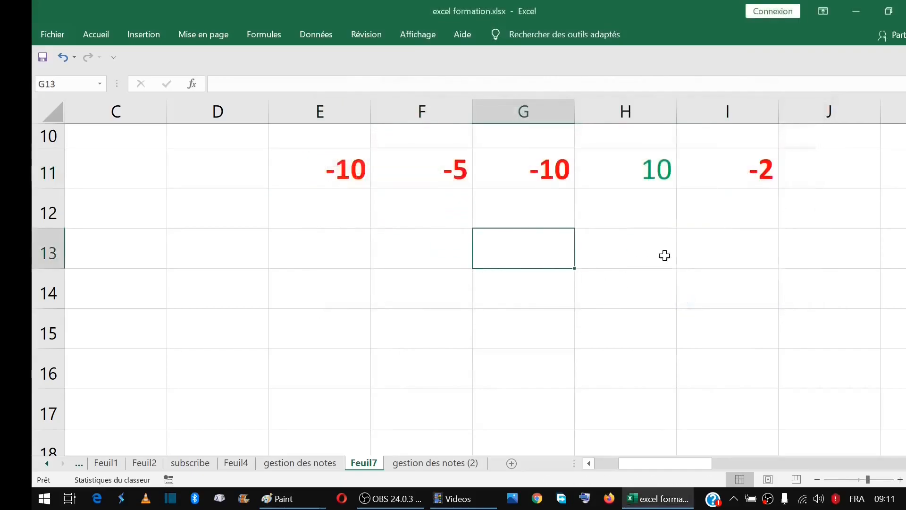
Recalculate the random numbers in E11:I11 several times to check the colours for positive, negative and zero values
{"action": "left_click", "coordinate": [391, 173]}
{"action": "left_click", "coordinate": [237, 178]}
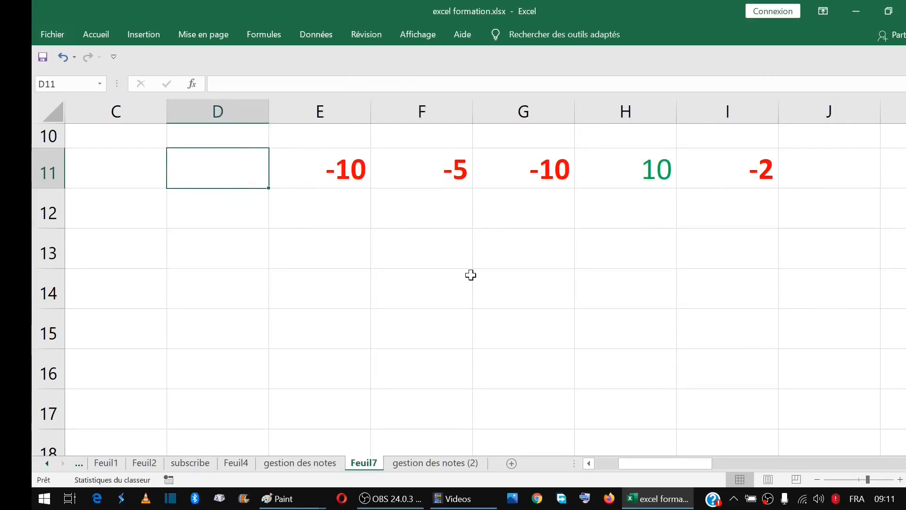
{"action": "key", "text": "F9"}
{"action": "key", "text": "F9"}
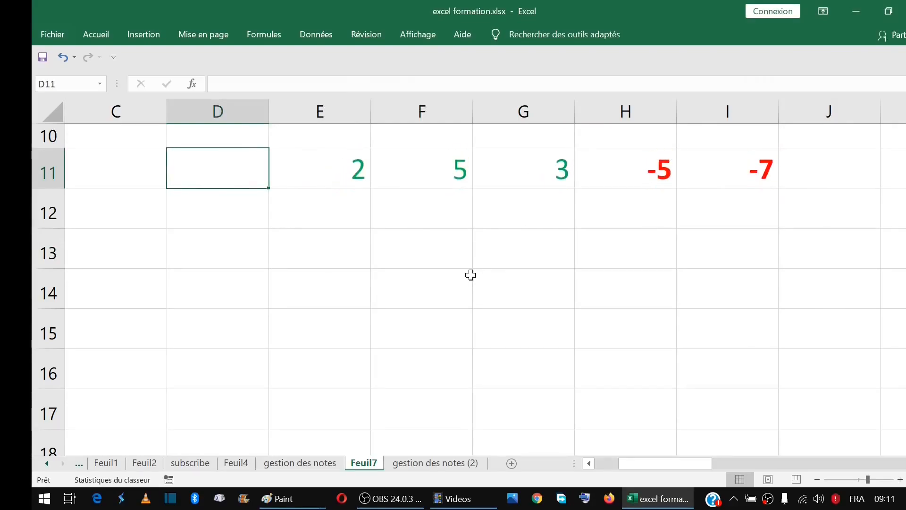
{"action": "key", "text": "F9"}
{"action": "key", "text": "F9"}
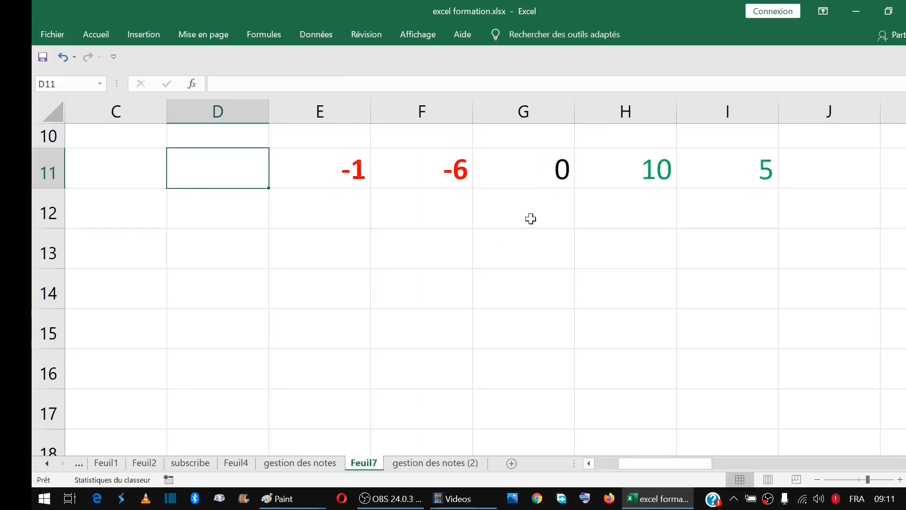
{"action": "left_click", "coordinate": [545, 173]}
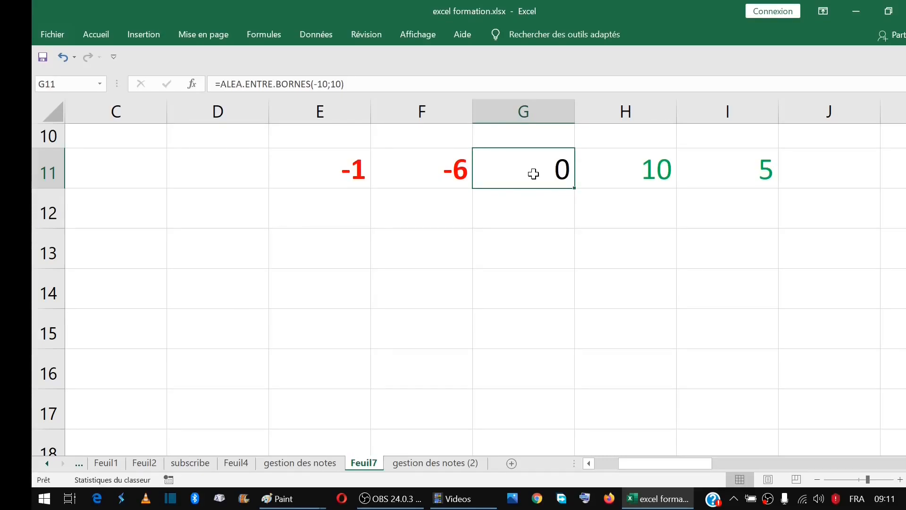
{"action": "key", "text": "F9"}
{"action": "key", "text": "F9"}
{"action": "key", "text": "F9"}
{"action": "key", "text": "F9"}
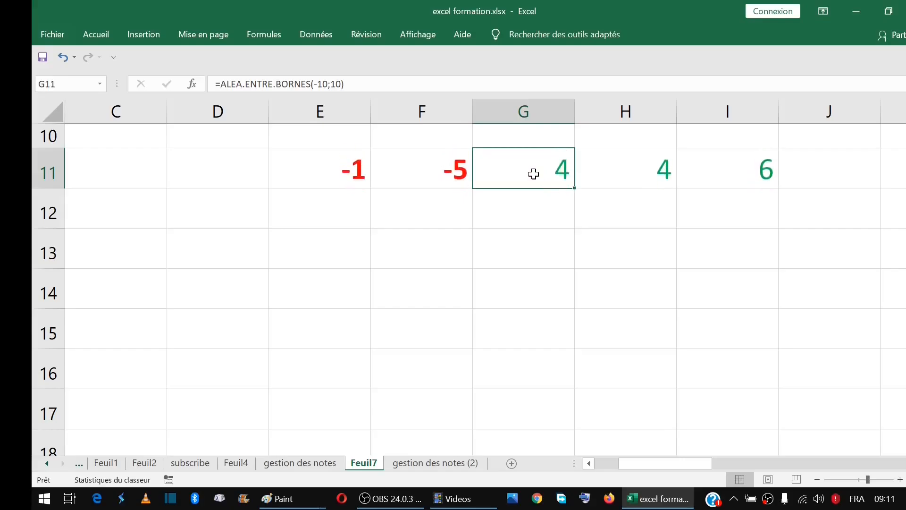
{"action": "key", "text": "F9"}
{"action": "key", "text": "F9"}
{"action": "key", "text": "F9"}
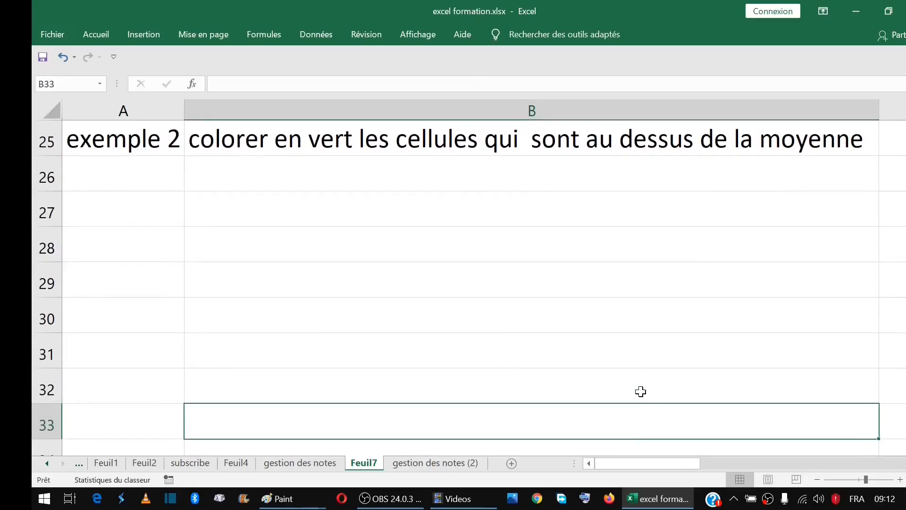
Enter the sample values 12, 14, 7 and 8 in B26:B29 under the example 2 instruction
{"action": "left_click_drag", "start_coordinate": [393, 180], "coordinate": [436, 176]}
{"action": "type", "text": "12"}
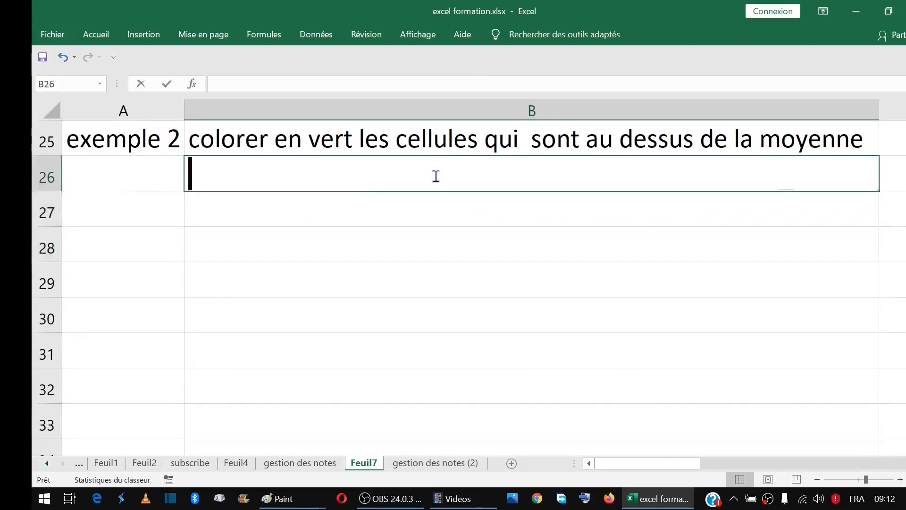
{"action": "key", "text": "Return"}
{"action": "type", "text": "14"}
{"action": "key", "text": "Return"}
{"action": "type", "text": "7"}
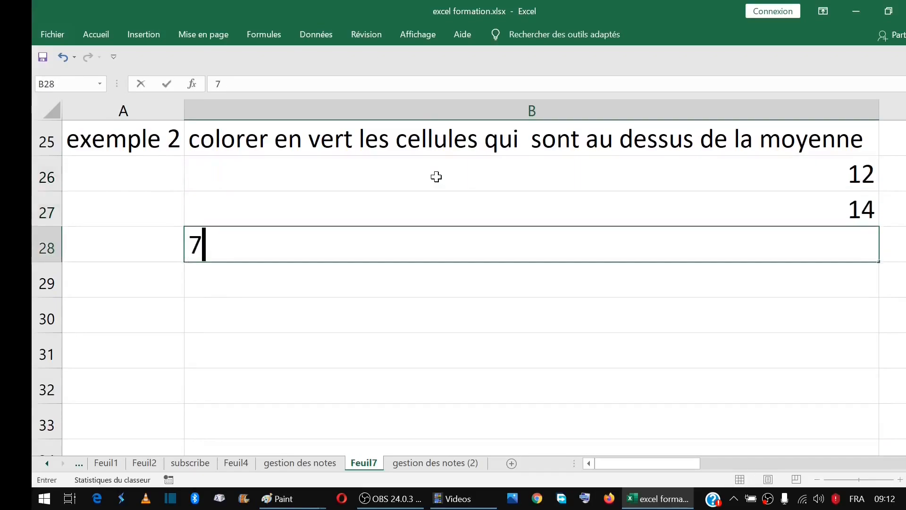
{"action": "key", "text": "Return"}
{"action": "type", "text": "8"}
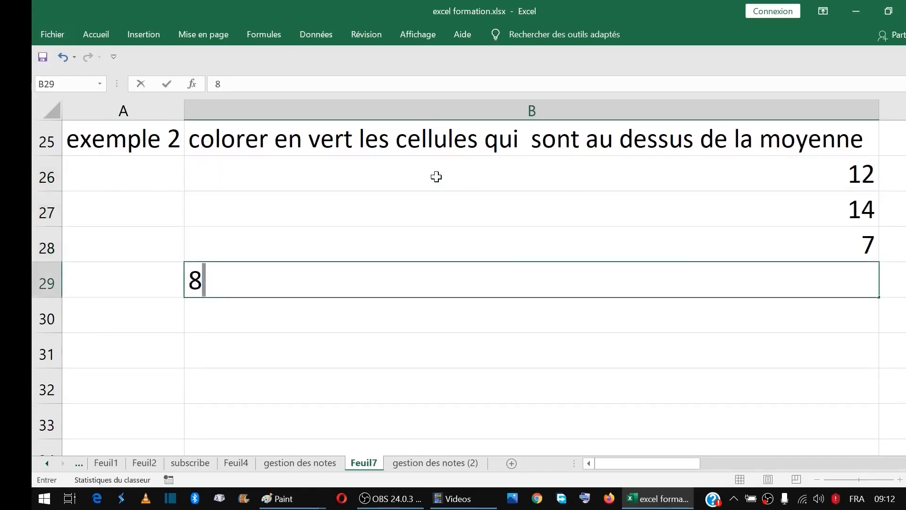
{"action": "left_click", "coordinate": [708, 212]}
Start a new conditional formatting rule for B26:B29, keeping the example 2 instruction in view
{"action": "left_click_drag", "start_coordinate": [823, 168], "coordinate": [878, 259]}
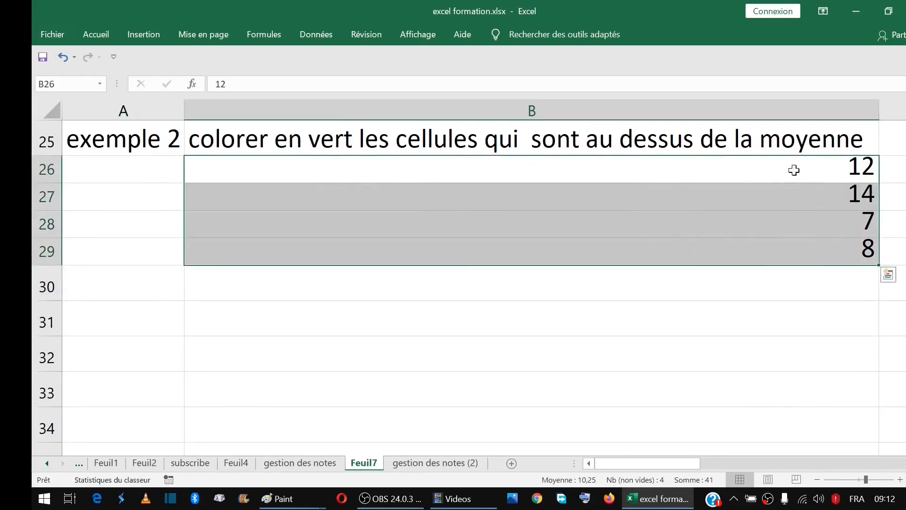
{"action": "left_click", "coordinate": [95, 36]}
{"action": "left_click", "coordinate": [539, 85]}
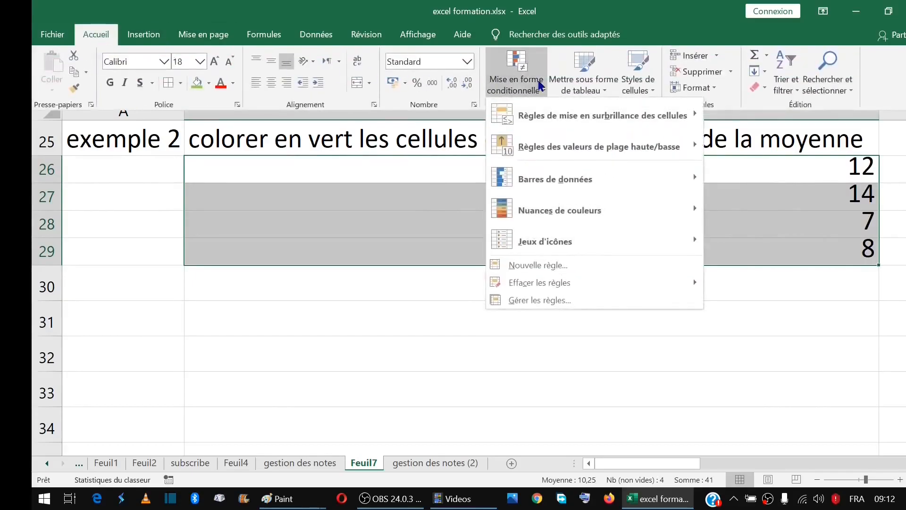
{"action": "left_click", "coordinate": [538, 265]}
{"action": "left_click_drag", "start_coordinate": [619, 85], "coordinate": [611, 186]}
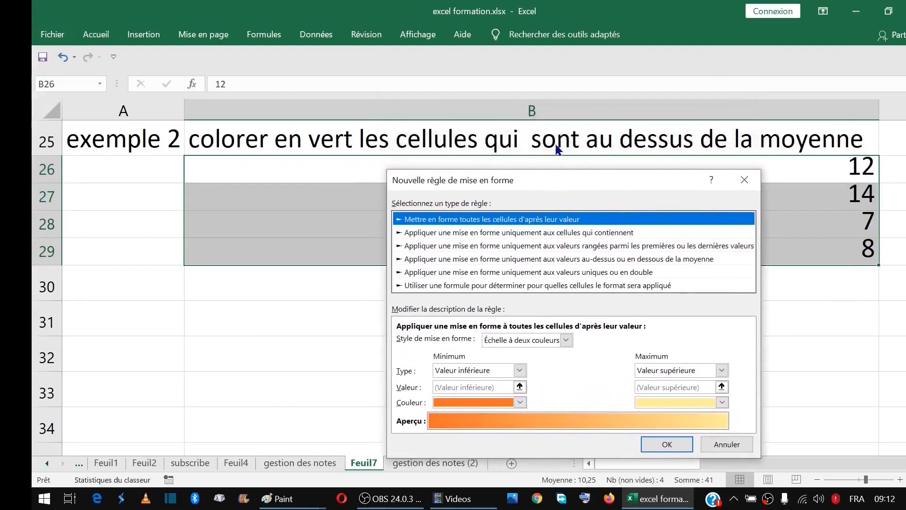
Set the new rule to format only values above the average (au-dessus) of the selected range
{"action": "left_click_drag", "start_coordinate": [623, 179], "coordinate": [559, 107]}
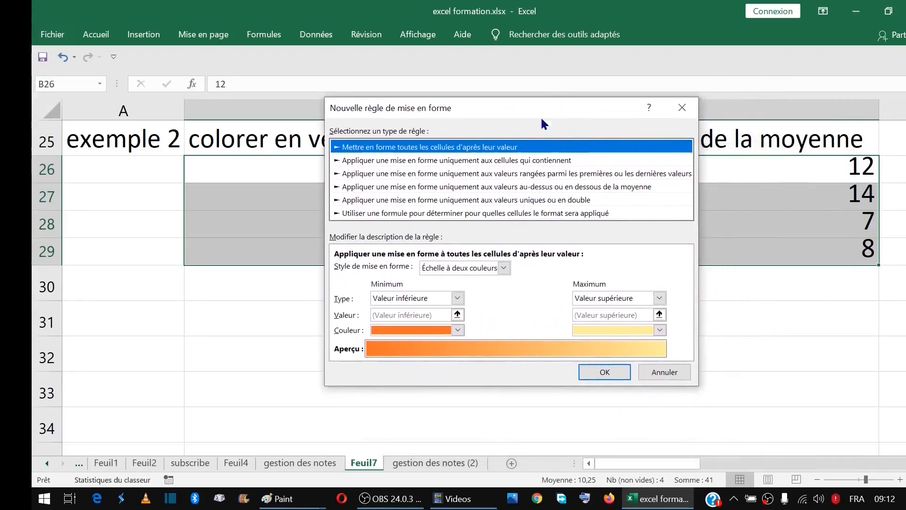
{"action": "left_click", "coordinate": [475, 187]}
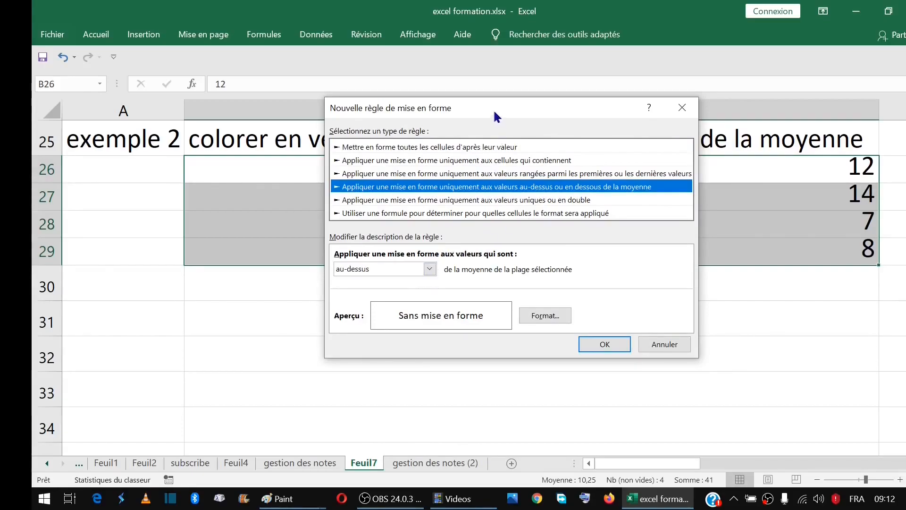
{"action": "left_click_drag", "start_coordinate": [496, 116], "coordinate": [498, 88]}
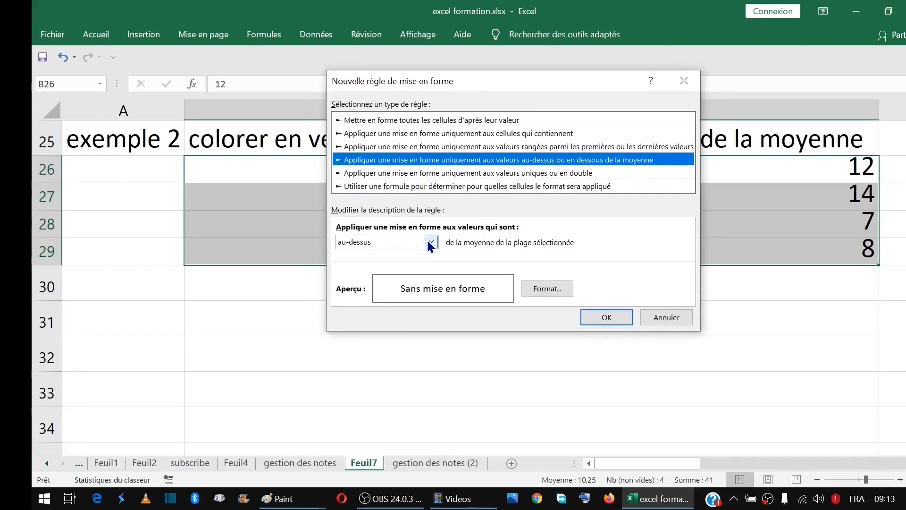
Give the above-average rule a dark green fill and apply it to B26:B29
{"action": "left_click", "coordinate": [547, 289]}
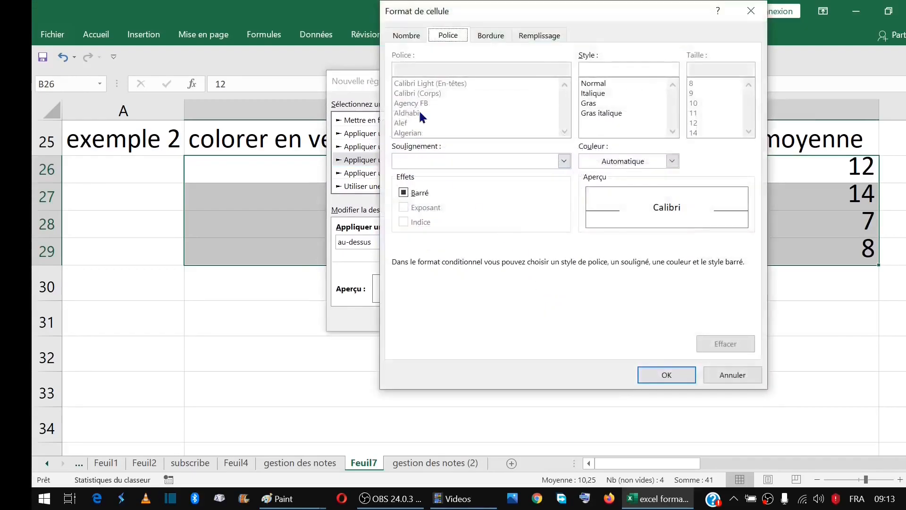
{"action": "left_click", "coordinate": [540, 35]}
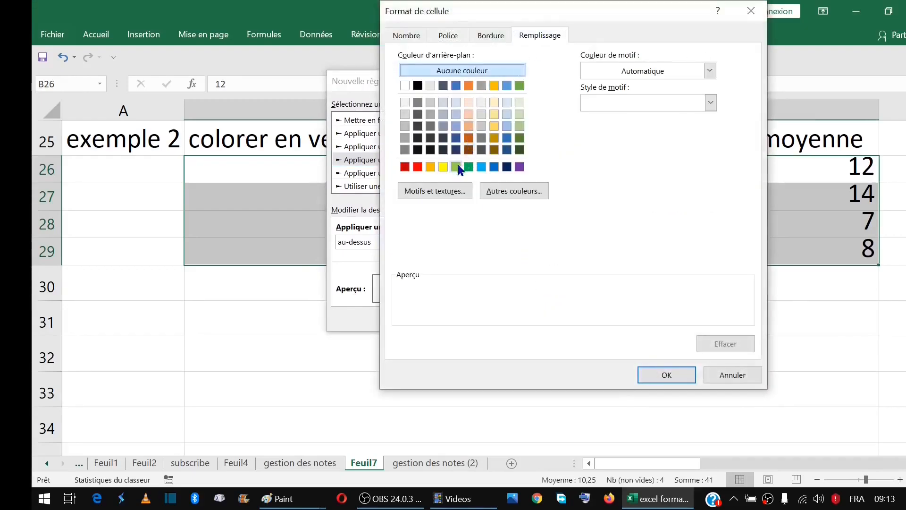
{"action": "left_click", "coordinate": [456, 168]}
{"action": "left_click", "coordinate": [520, 115]}
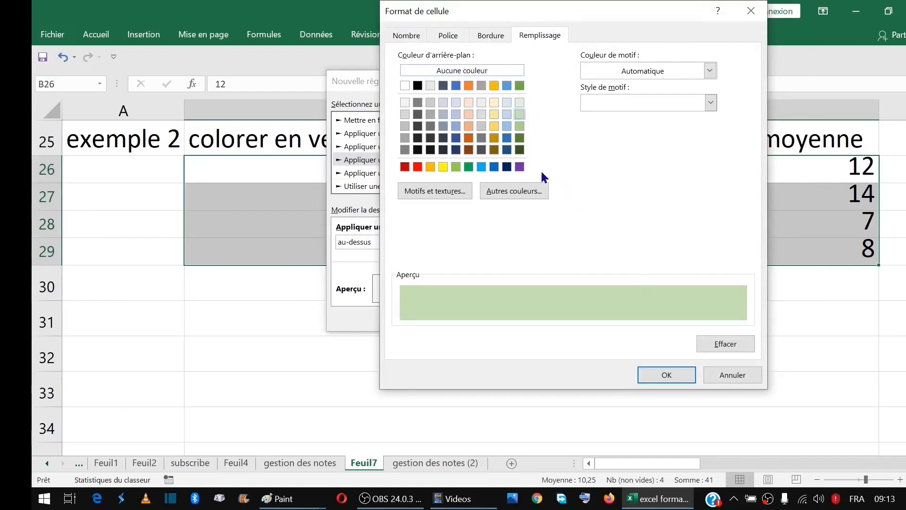
{"action": "left_click", "coordinate": [520, 137]}
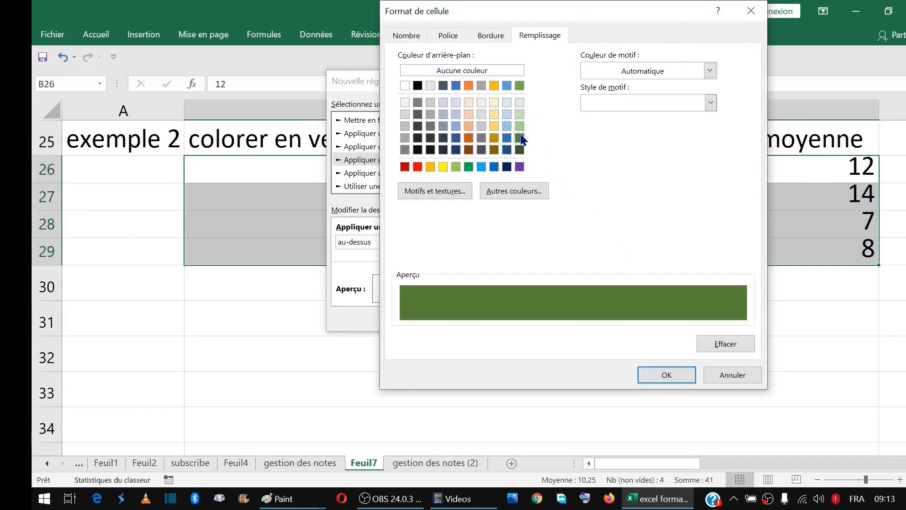
{"action": "left_click", "coordinate": [666, 375]}
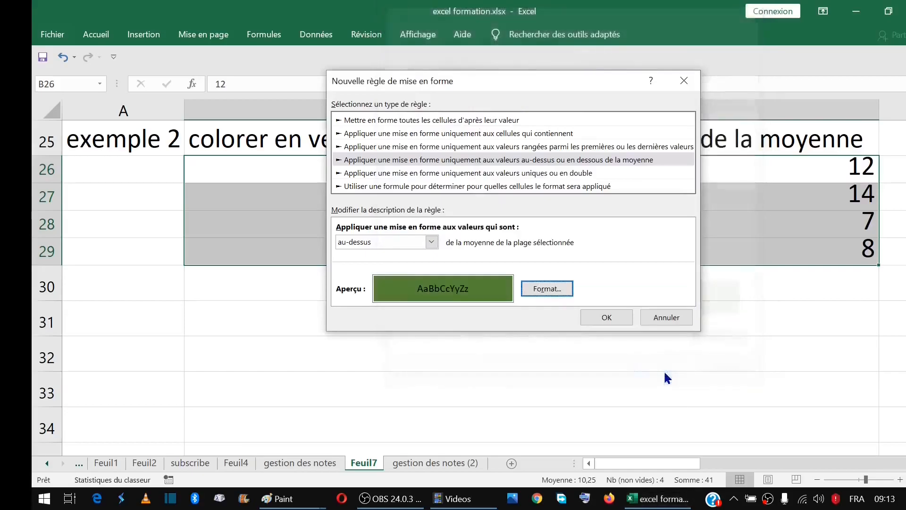
{"action": "left_click", "coordinate": [592, 317]}
{"action": "left_click", "coordinate": [561, 315]}
Change the value in B27 to 2 to test the above-average rule
{"action": "left_click", "coordinate": [774, 204]}
{"action": "left_click_drag", "start_coordinate": [774, 176], "coordinate": [777, 224]}
{"action": "left_click", "coordinate": [778, 205]}
{"action": "left_click", "coordinate": [778, 204]}
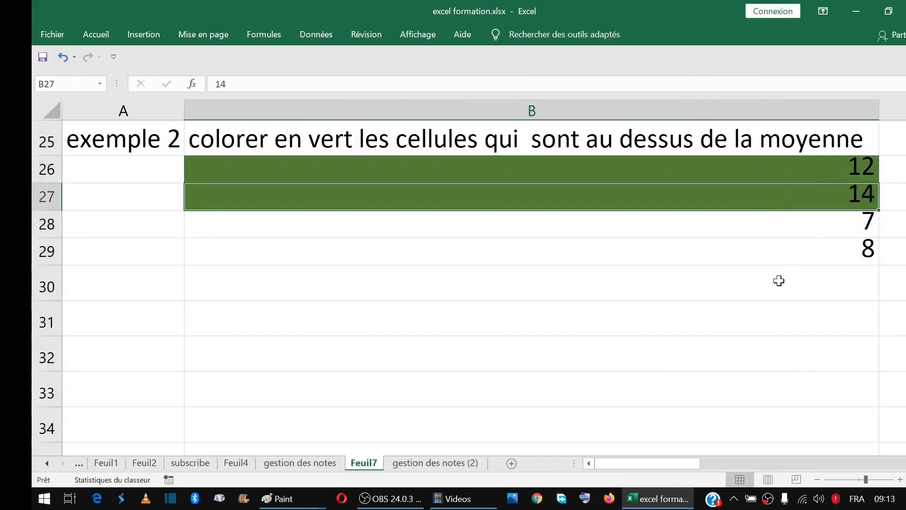
{"action": "type", "text": "2"}
{"action": "key", "text": "Return"}
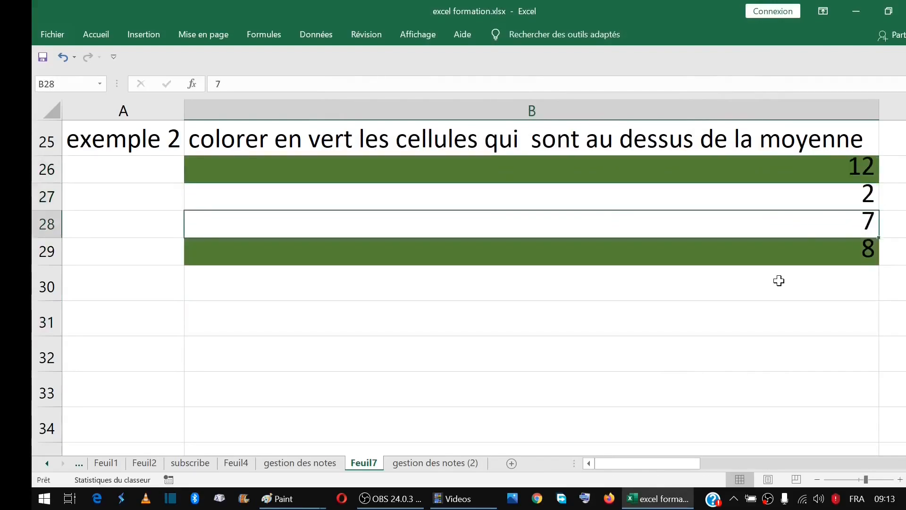
Calculate the average of the four values in B30 with =MOYENNE(B26:B29)
{"action": "left_click", "coordinate": [684, 290]}
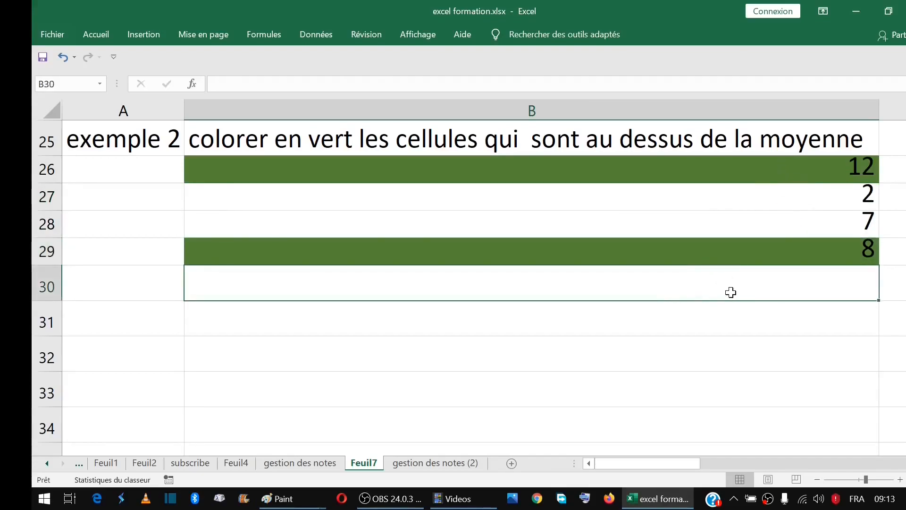
{"action": "type", "text": "=moy"}
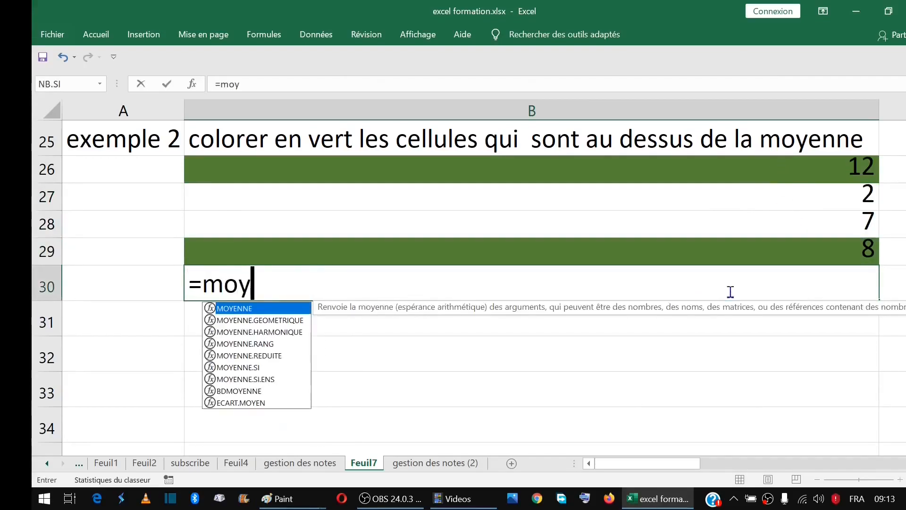
{"action": "key", "text": "Tab"}
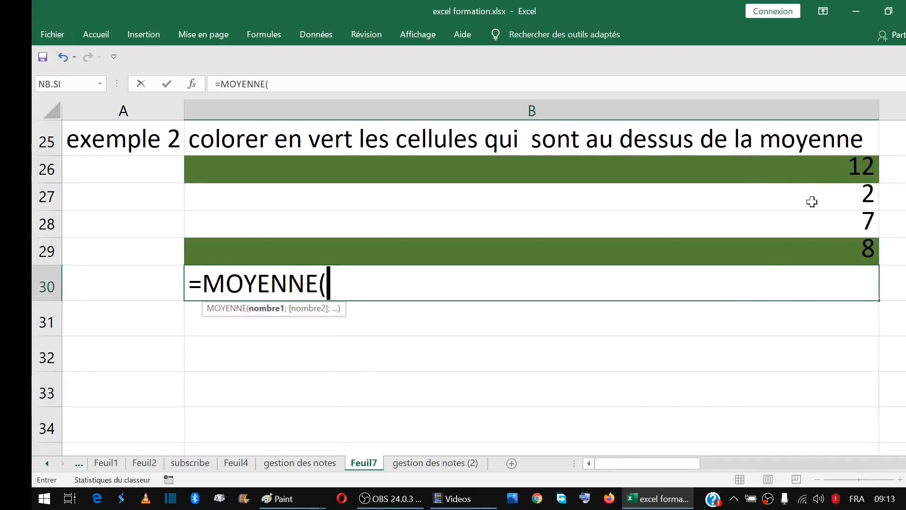
{"action": "left_click_drag", "start_coordinate": [797, 169], "coordinate": [796, 242]}
{"action": "key", "text": "Return"}
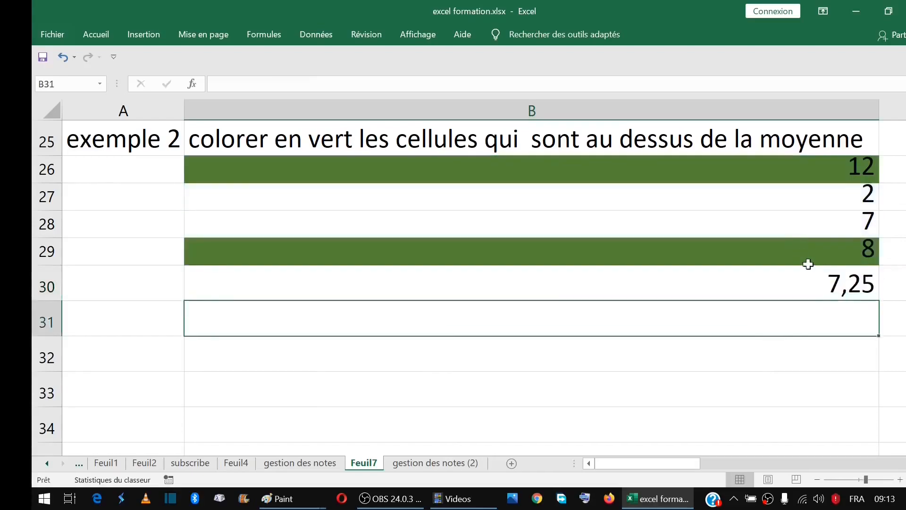
{"action": "left_click", "coordinate": [818, 288]}
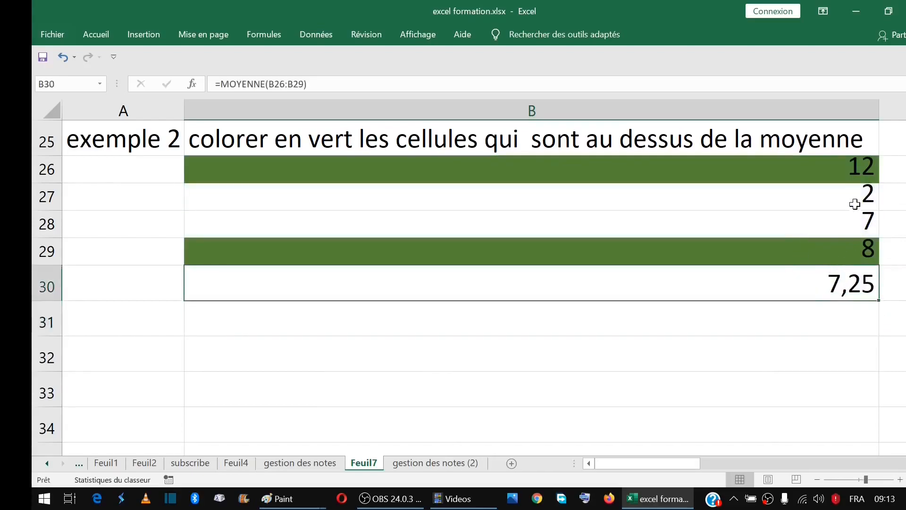
Set B26 to 18 and compare the coloured cells with the average in B30
{"action": "left_click", "coordinate": [833, 173]}
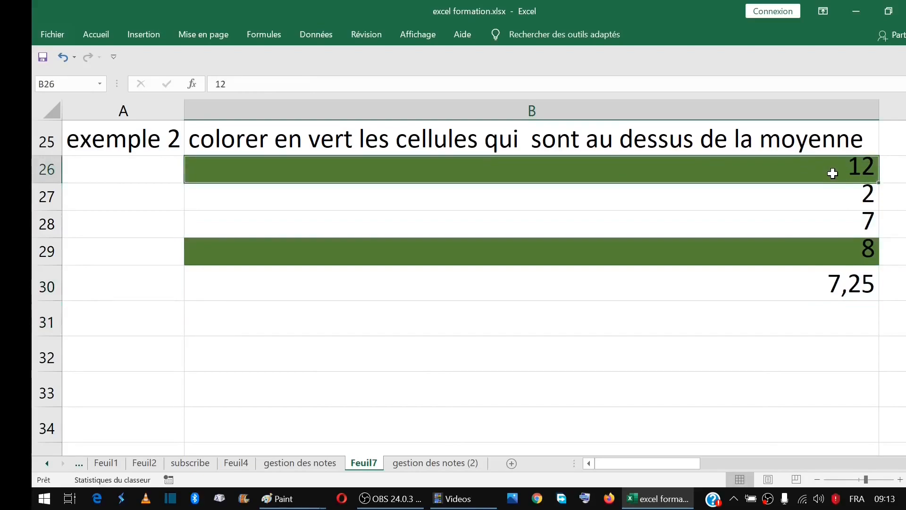
{"action": "type", "text": "18"}
{"action": "left_click", "coordinate": [656, 217]}
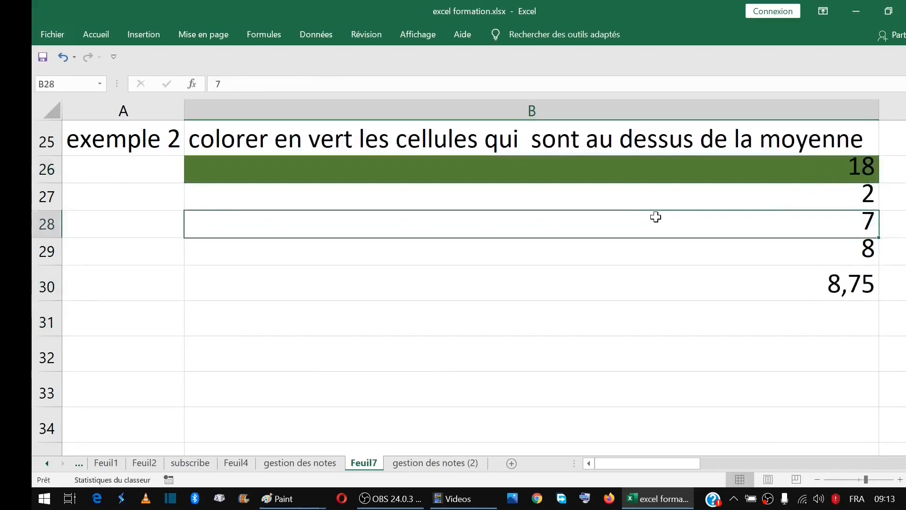
{"action": "left_click_drag", "start_coordinate": [835, 172], "coordinate": [837, 238]}
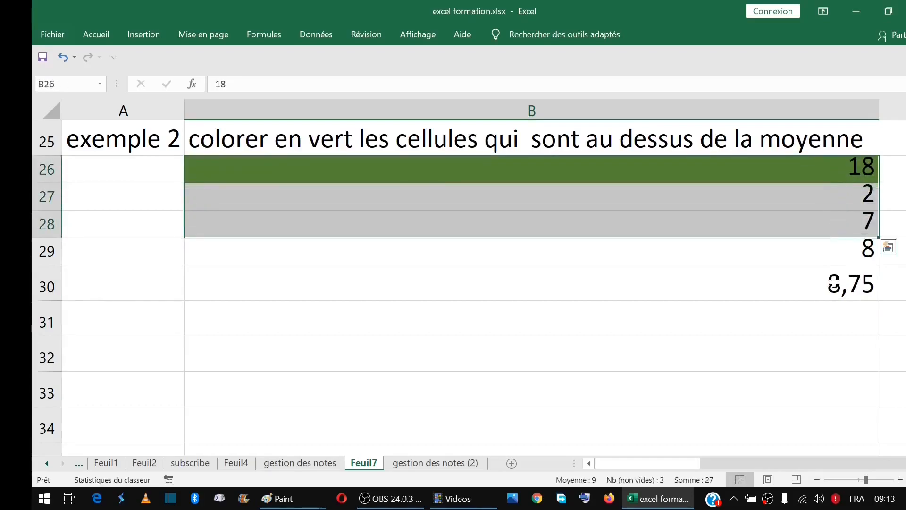
{"action": "left_click", "coordinate": [837, 173]}
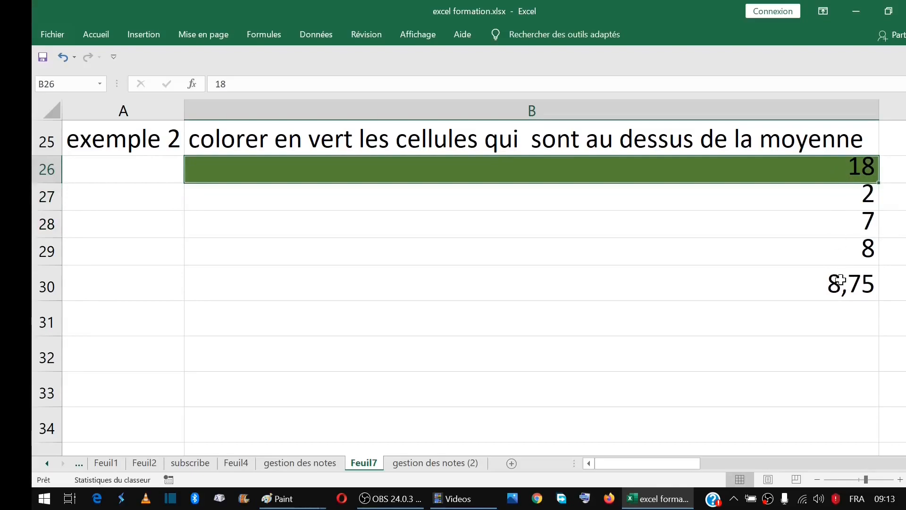
Set B28 to 20 and check the green cells against the recalculated average in B30
{"action": "left_click", "coordinate": [841, 220]}
{"action": "type", "text": "20"}
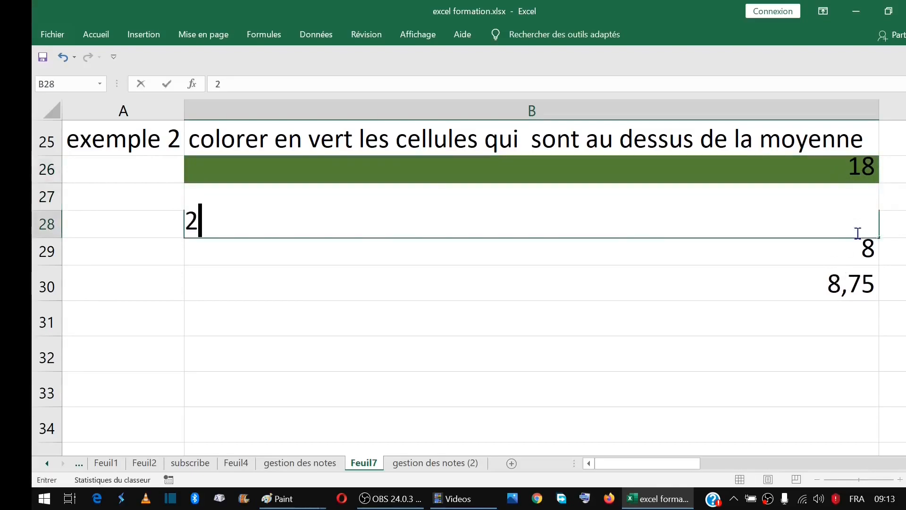
{"action": "key", "text": "Return"}
{"action": "left_click", "coordinate": [843, 286]}
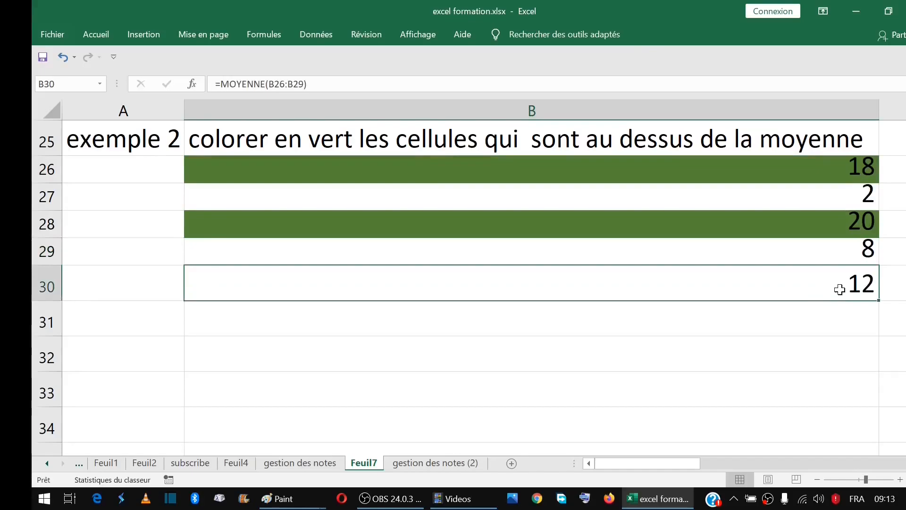
{"action": "double_click", "coordinate": [461, 281]}
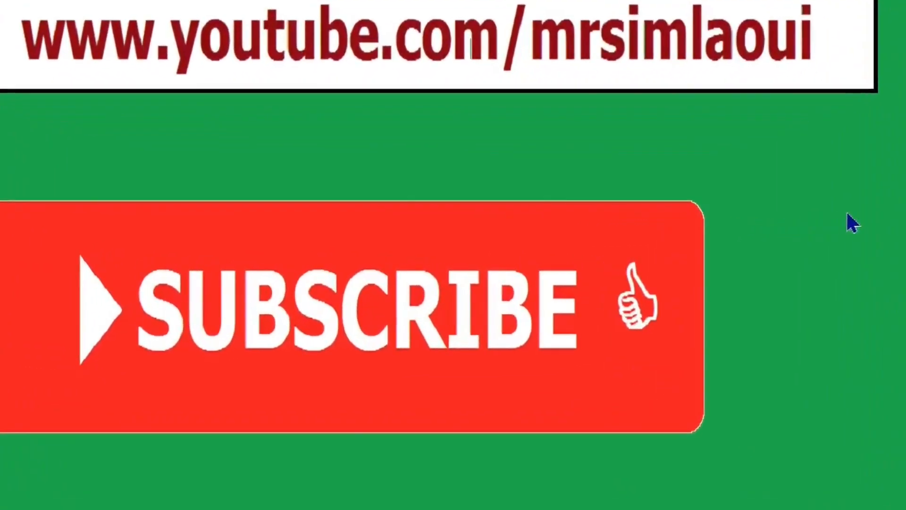